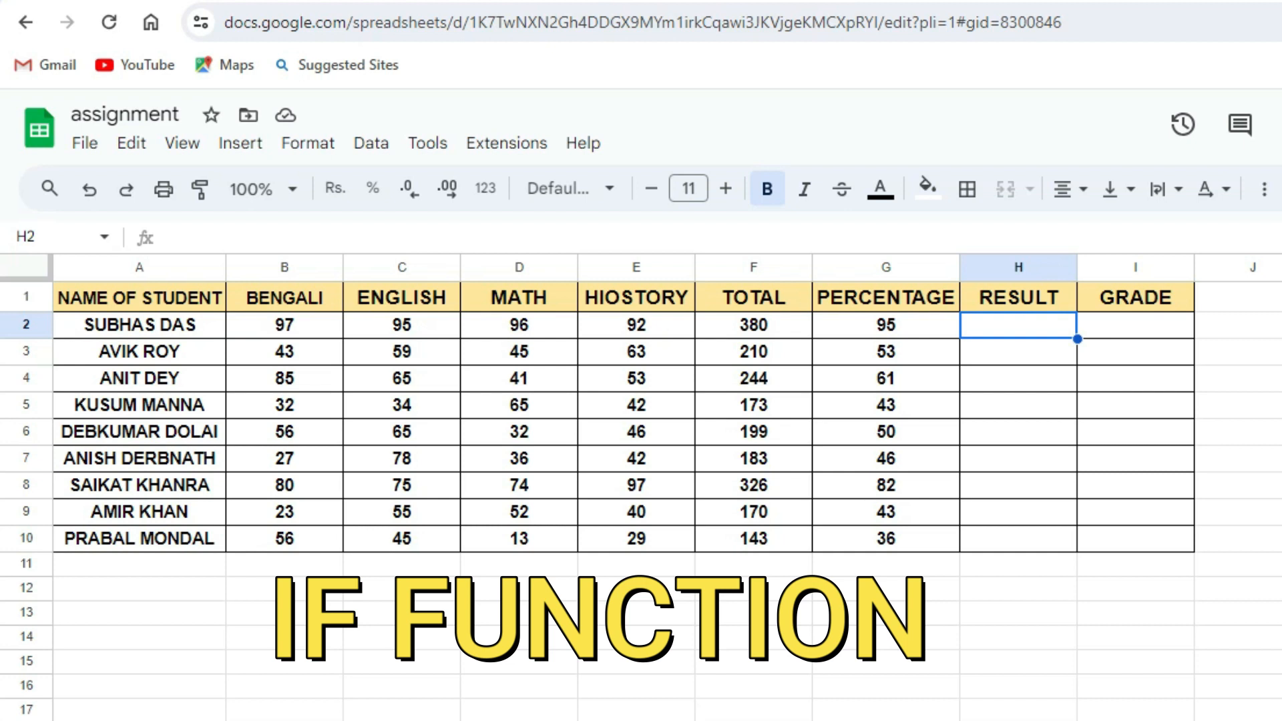
In the first RESULT cell, H2, begin an IF formula testing whether G2 is greater than or equal to 50.
click(1019, 486)
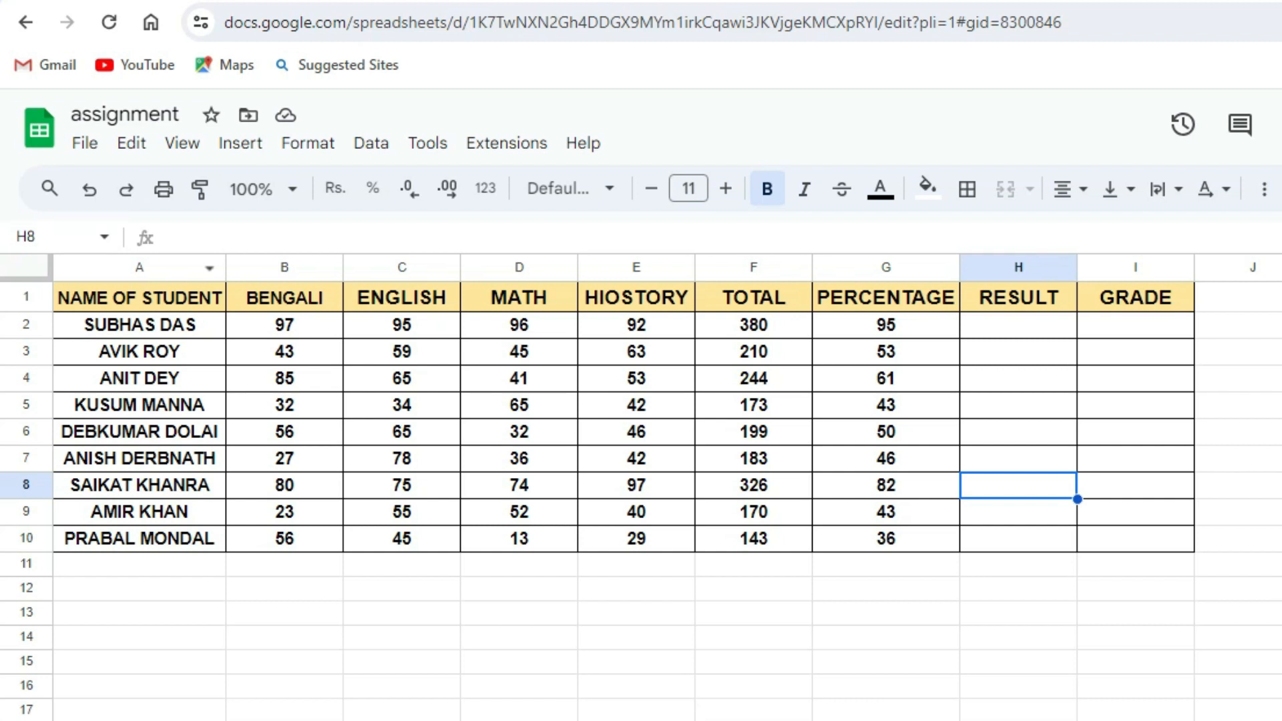
click(1019, 325)
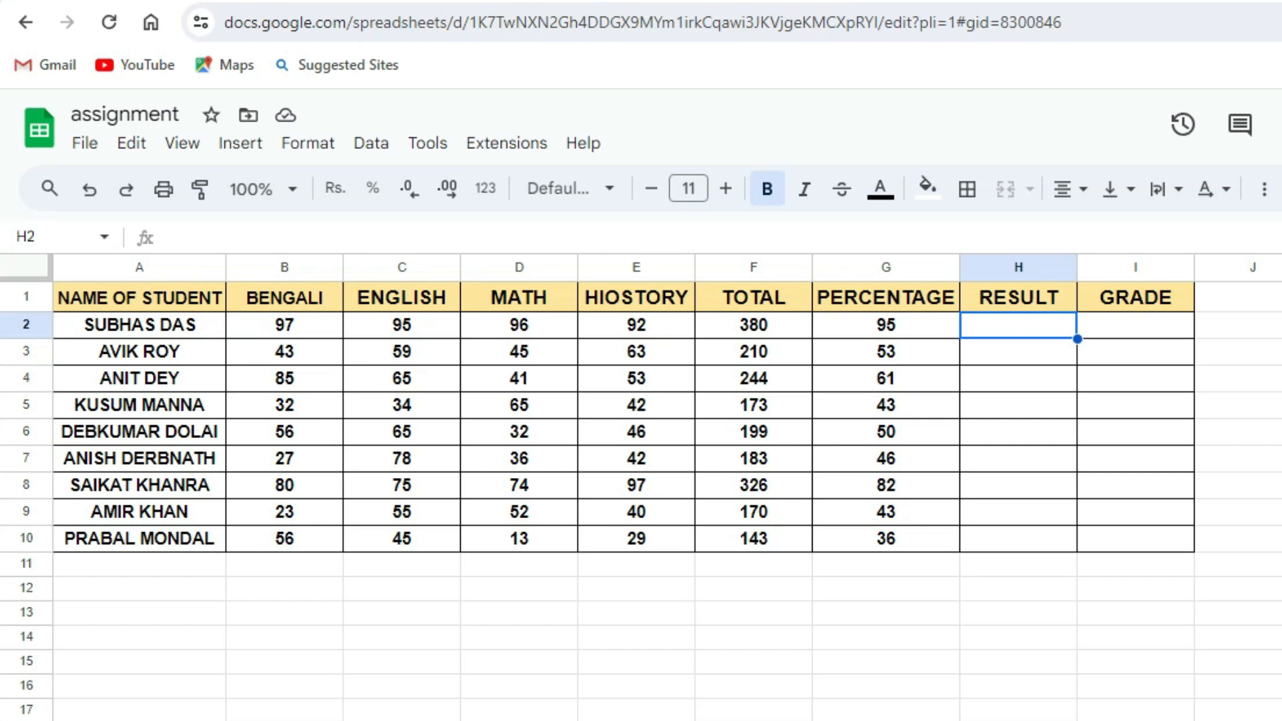
text(=)
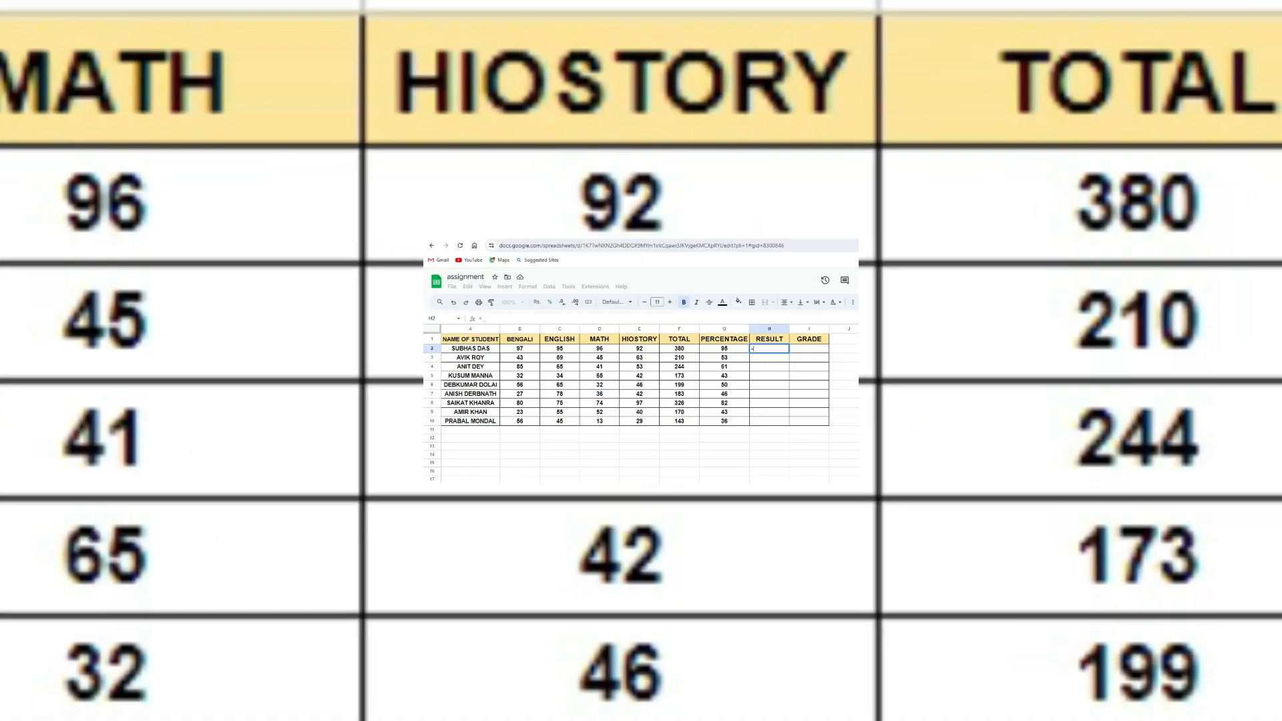
text(i)
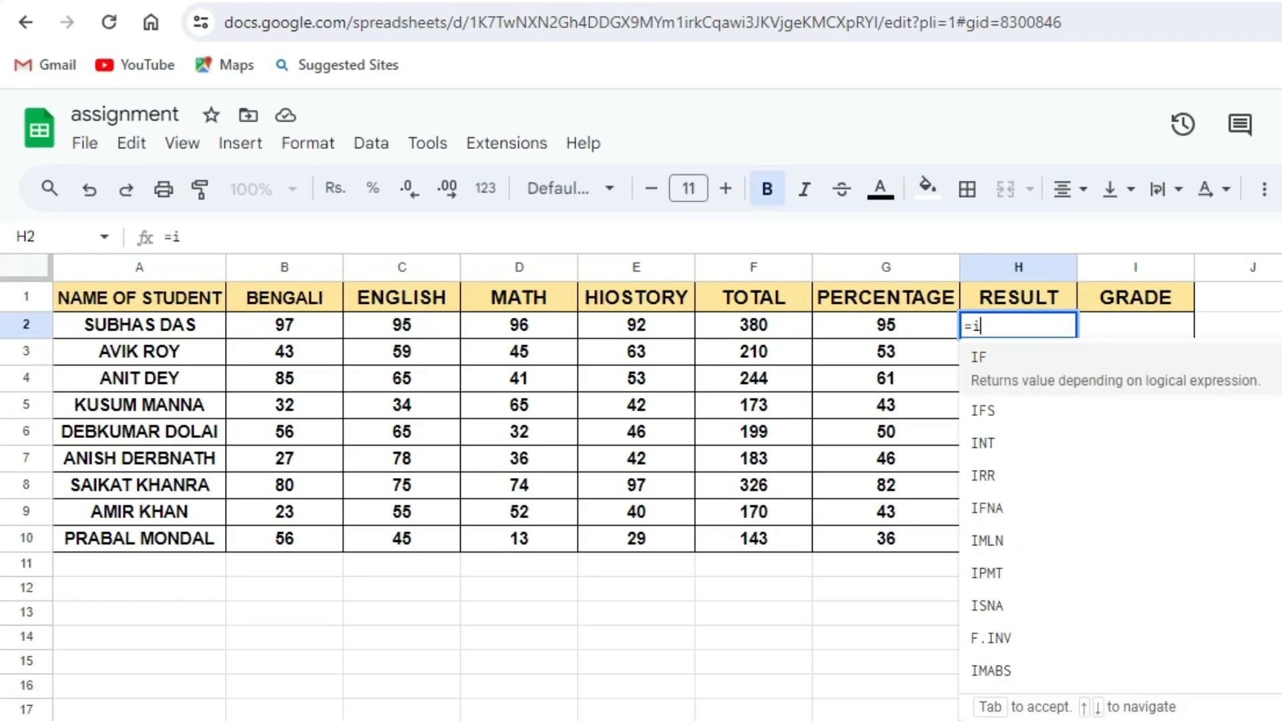
text(f()
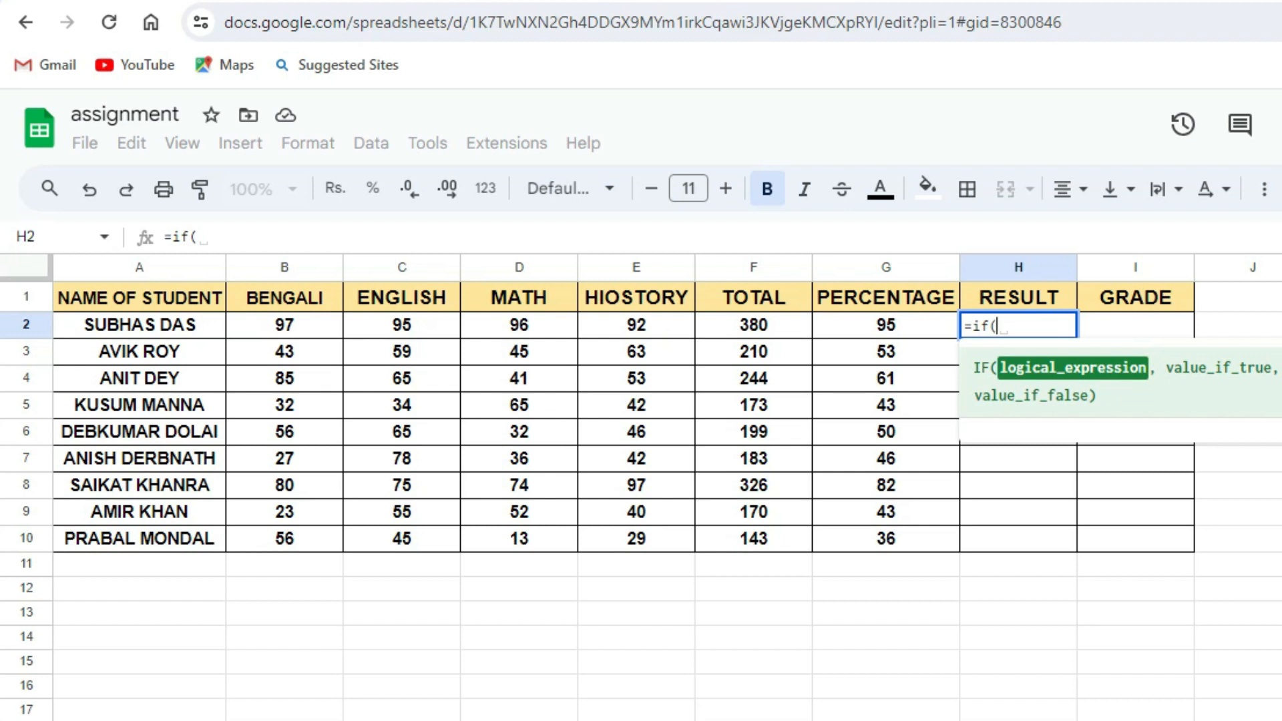
click(886, 325)
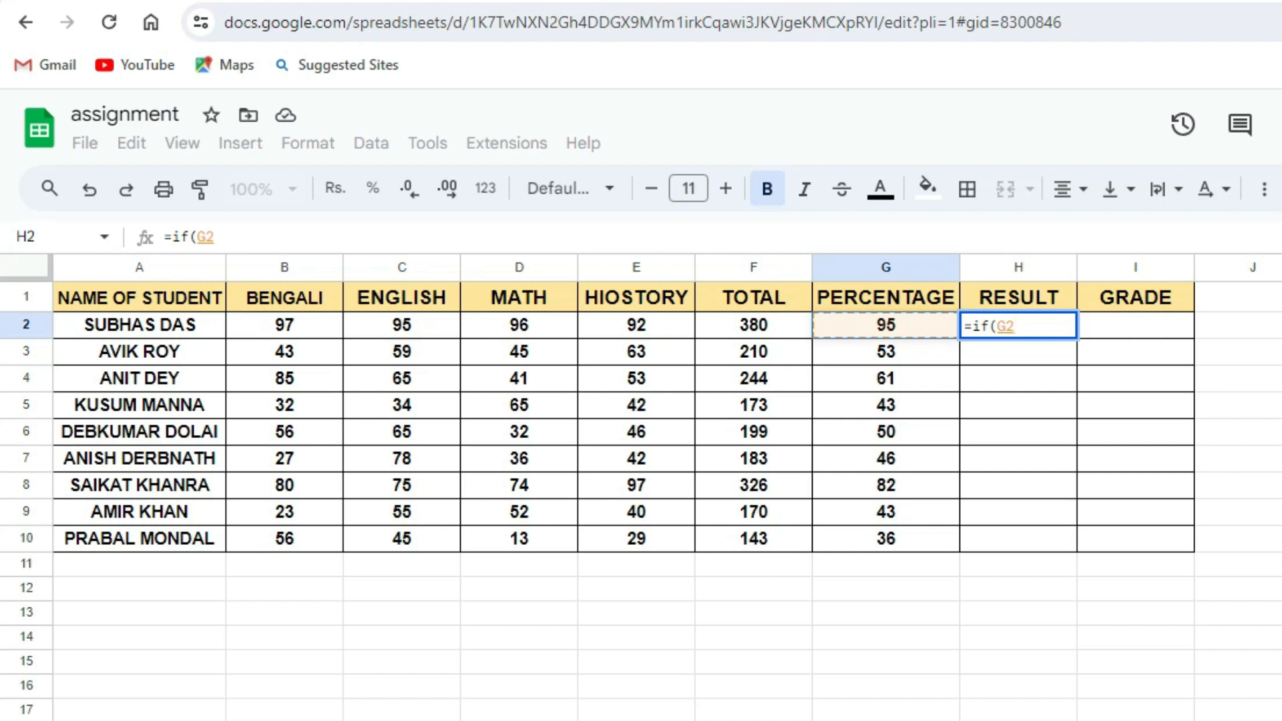
text(>)
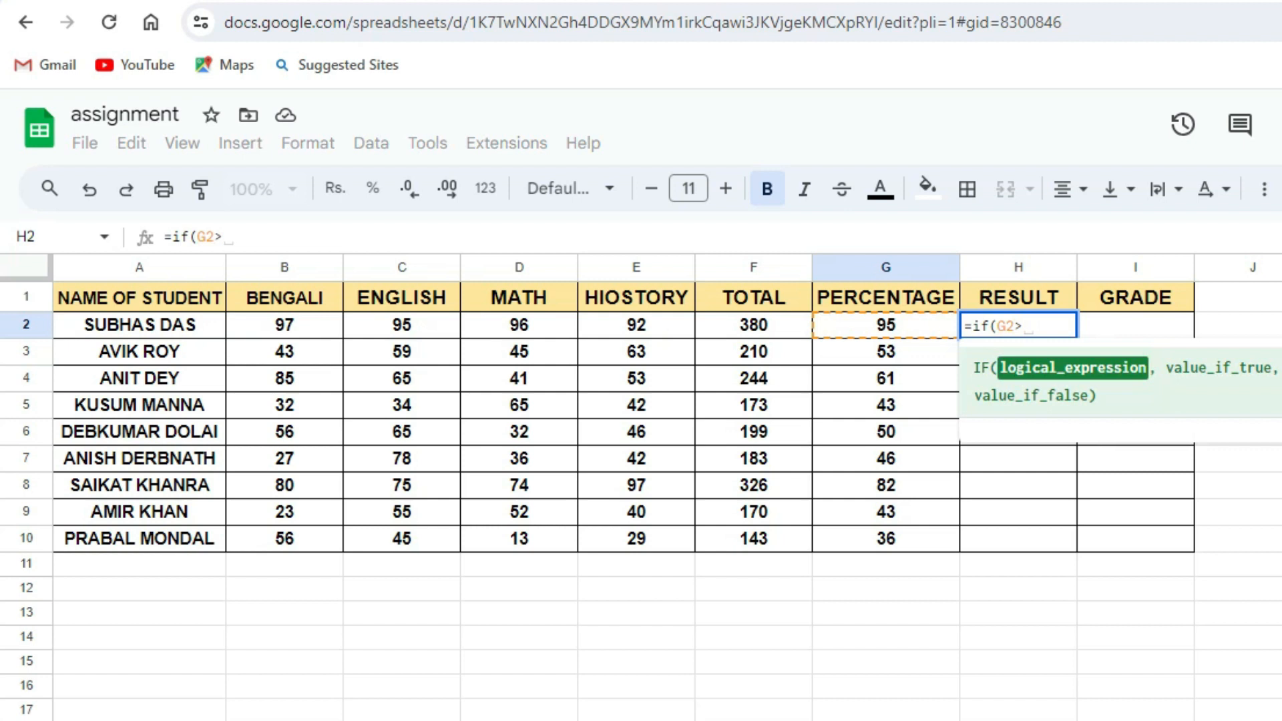
text(=50)
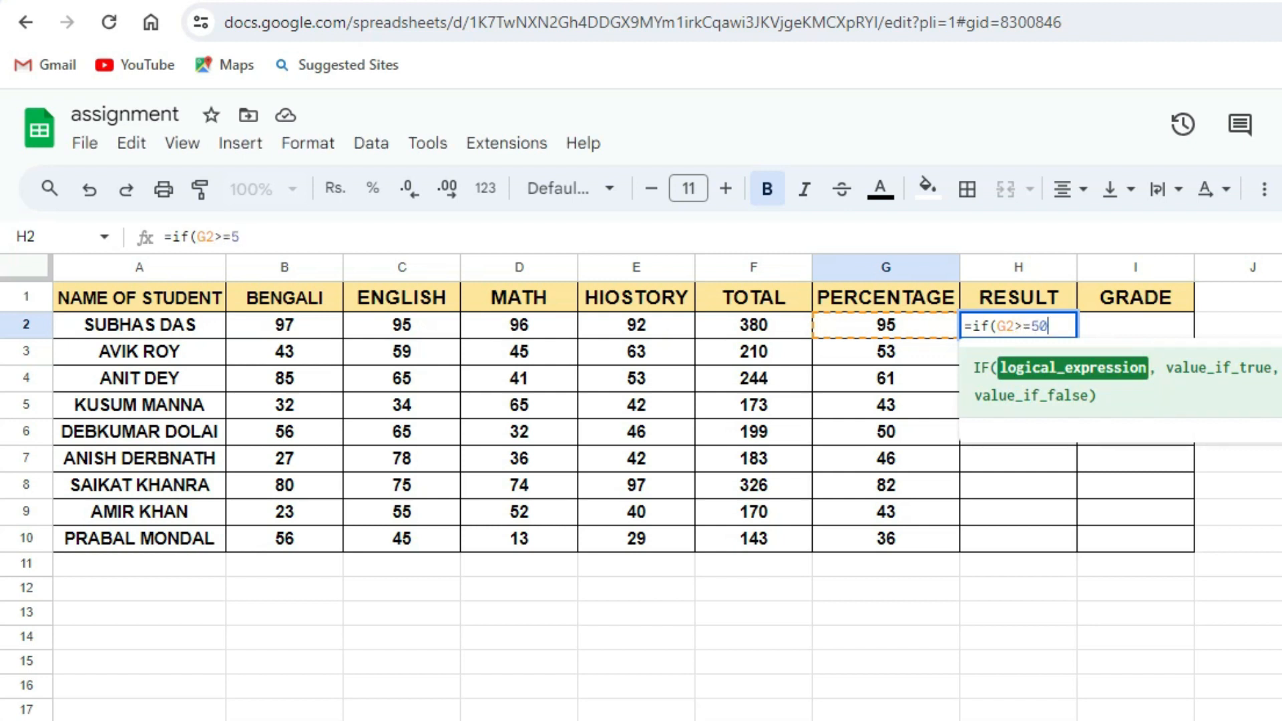
text(, )
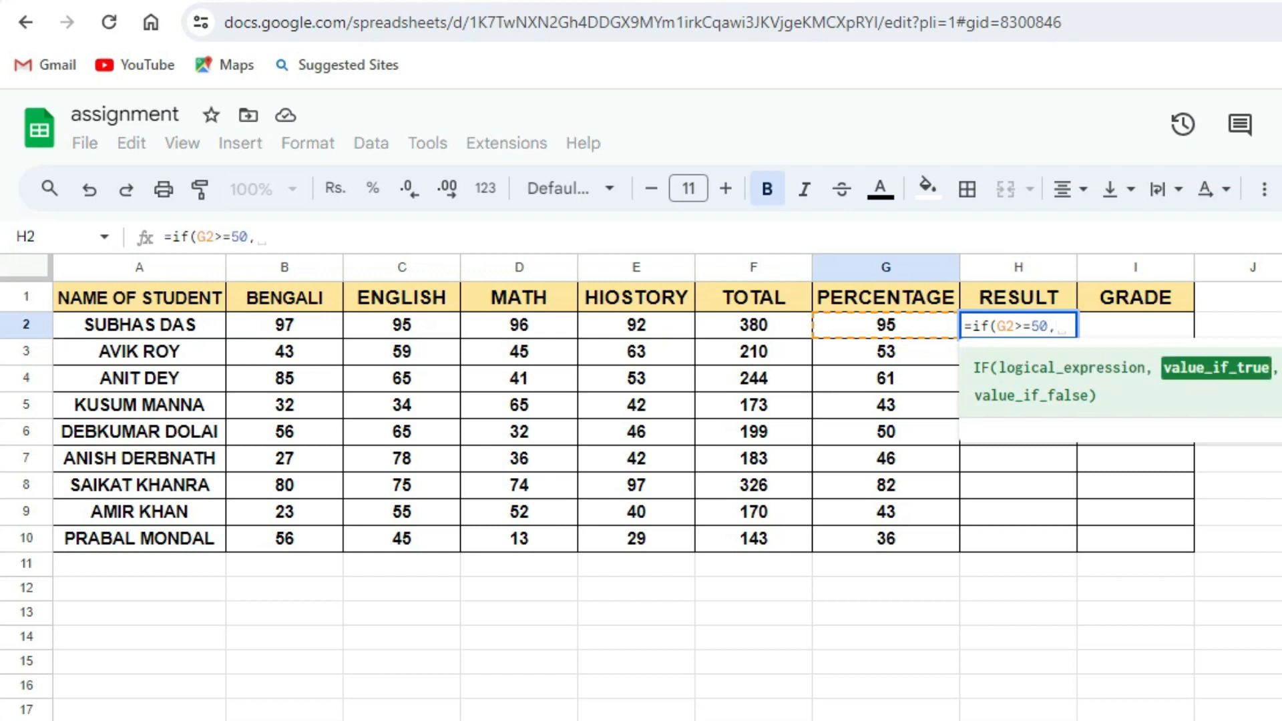
text(PA)
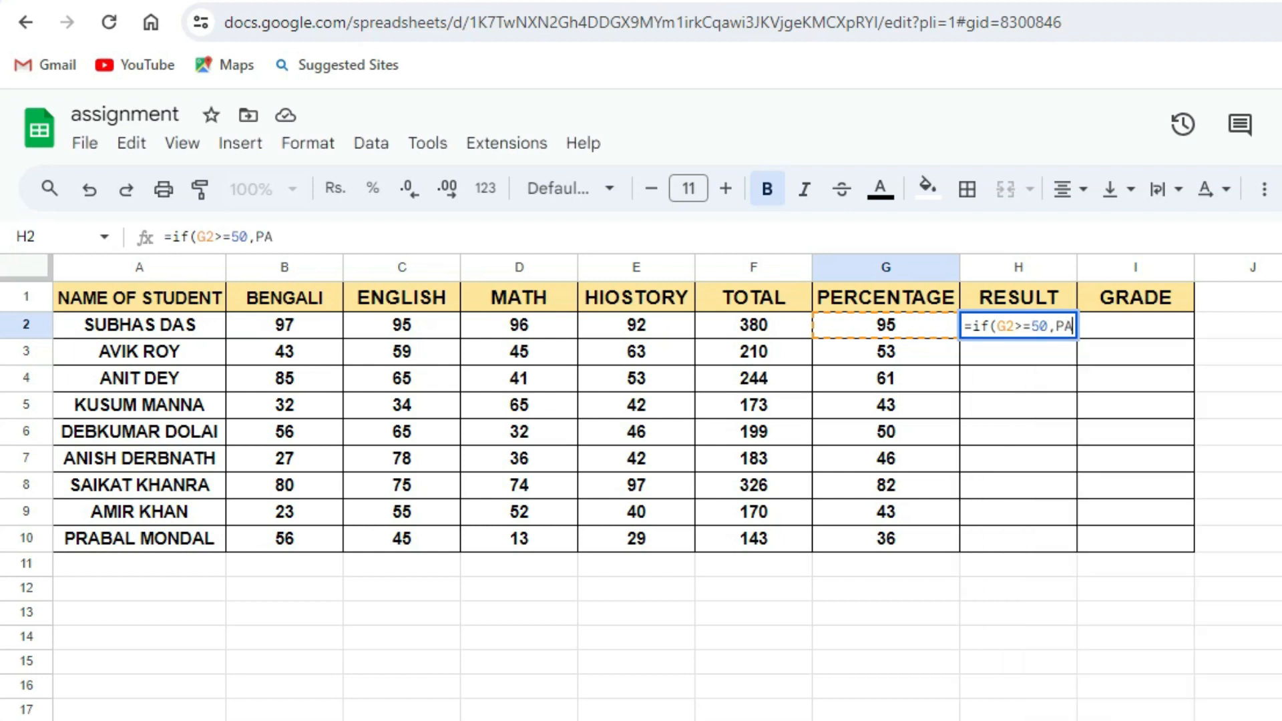
text(SS)
Add "PASS" in quotation marks as the formula's value if true.
click(1056, 325)
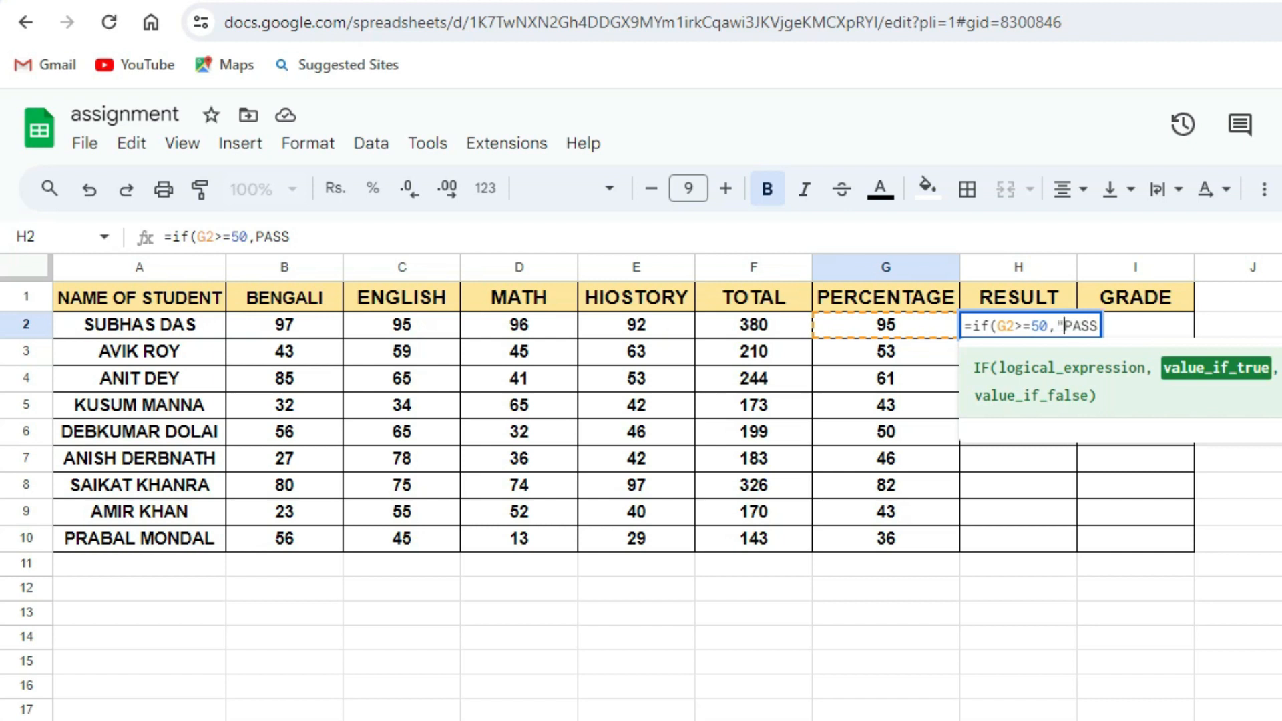
text(")
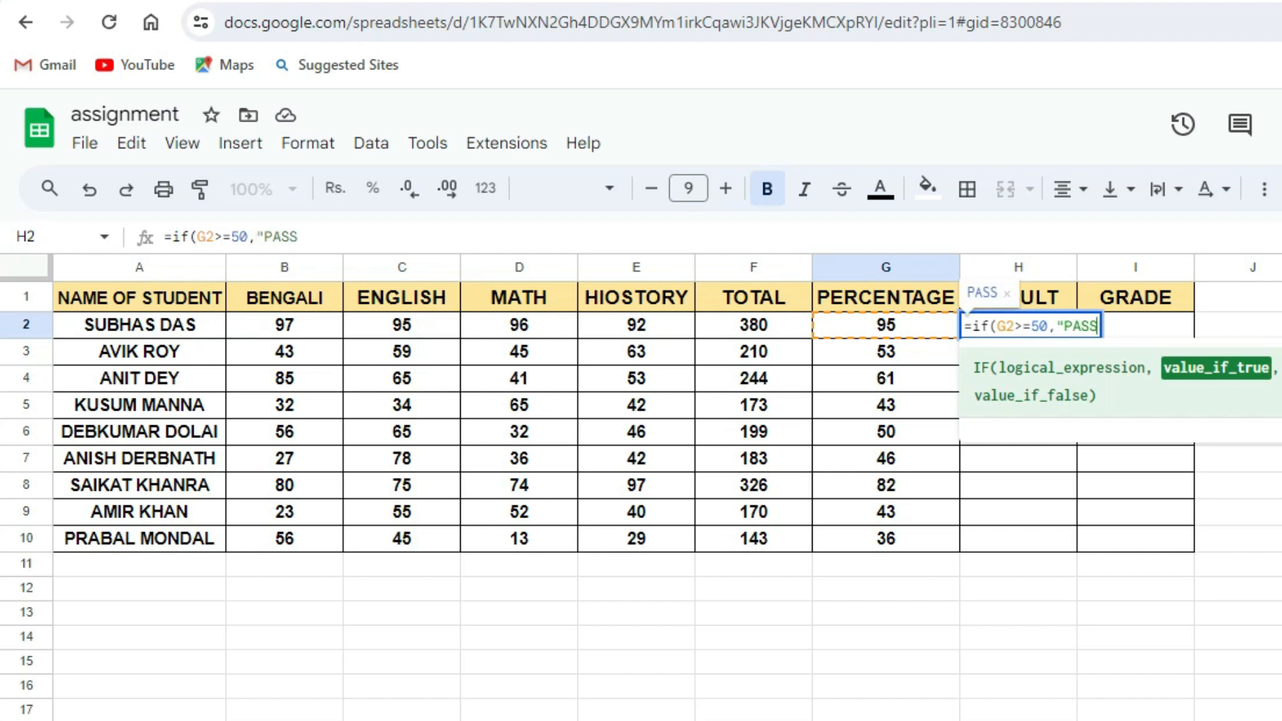
text(", )
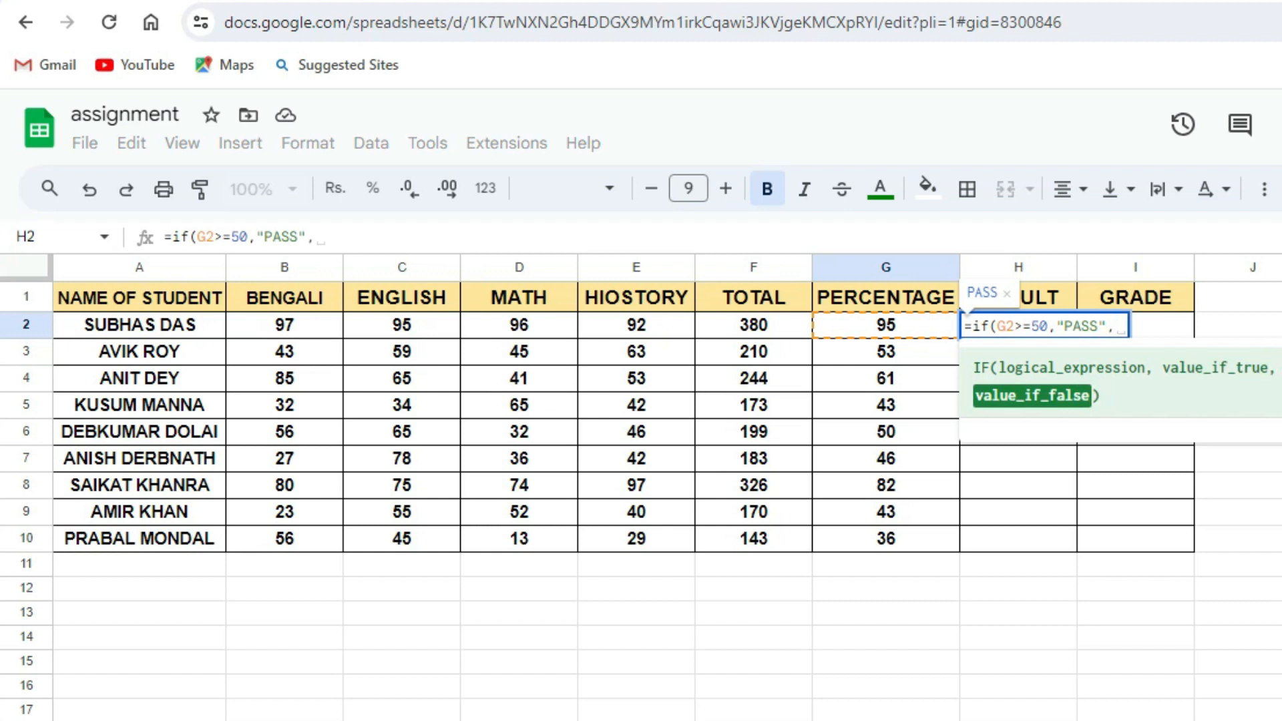
text(FA)
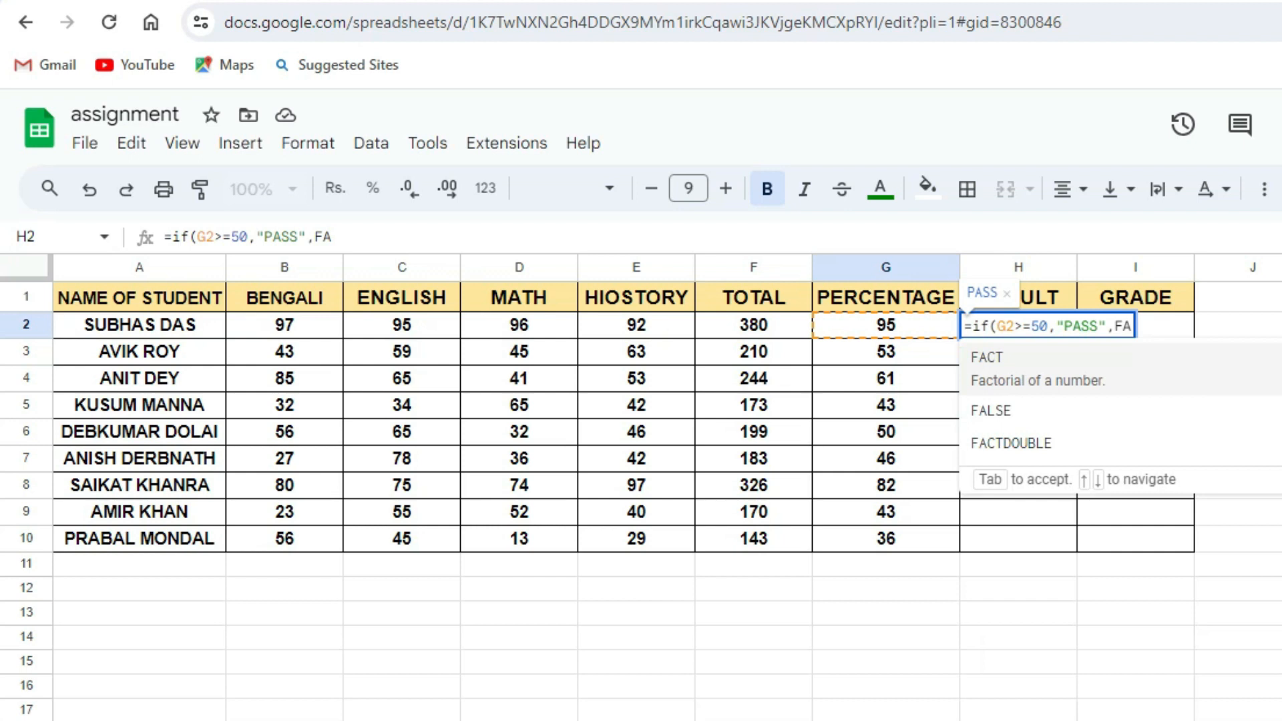
Add "FAIL" as the value if false, close the IF formula and enter it.
key(BackSpace)
key(BackSpace)
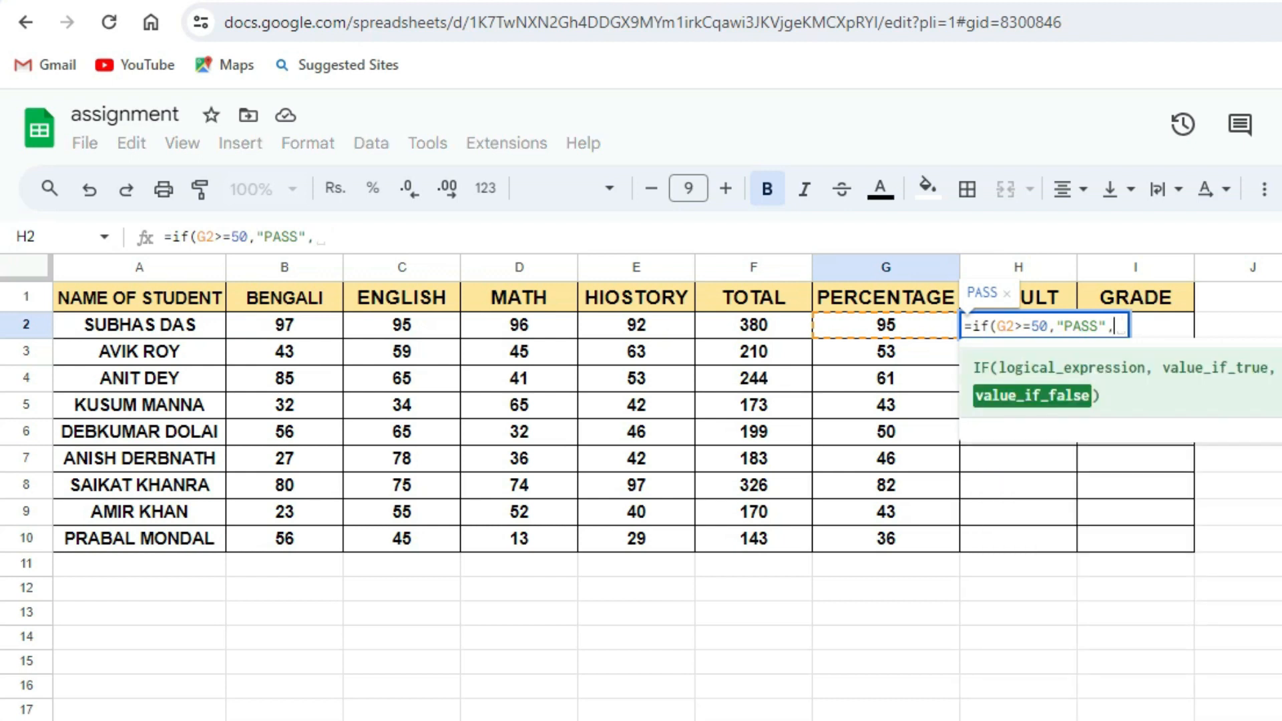
text("FAIL)
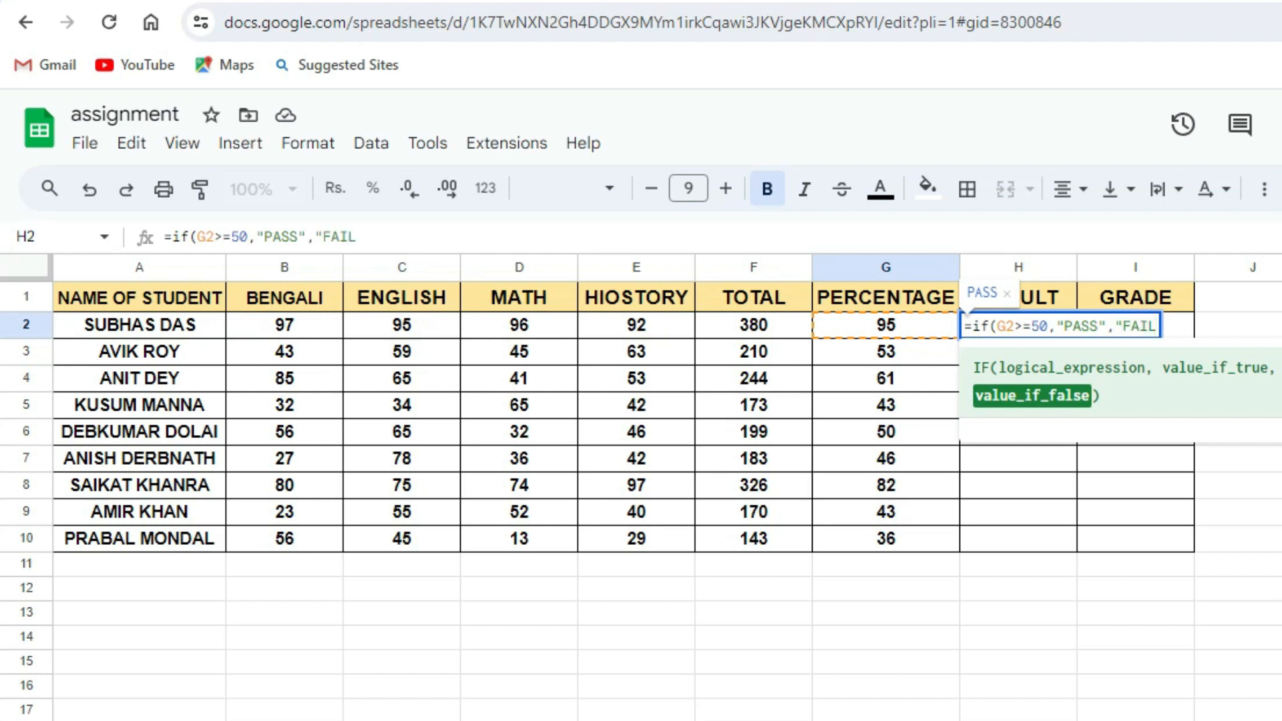
text("))
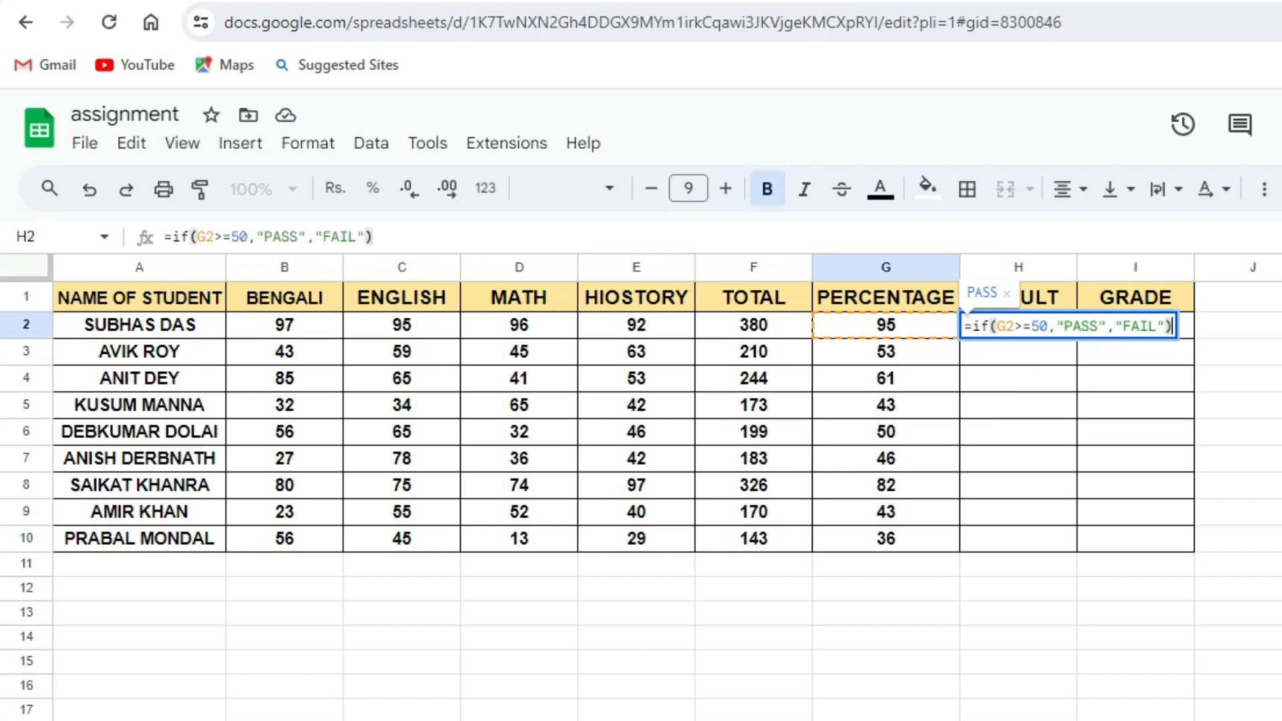
key(Return)
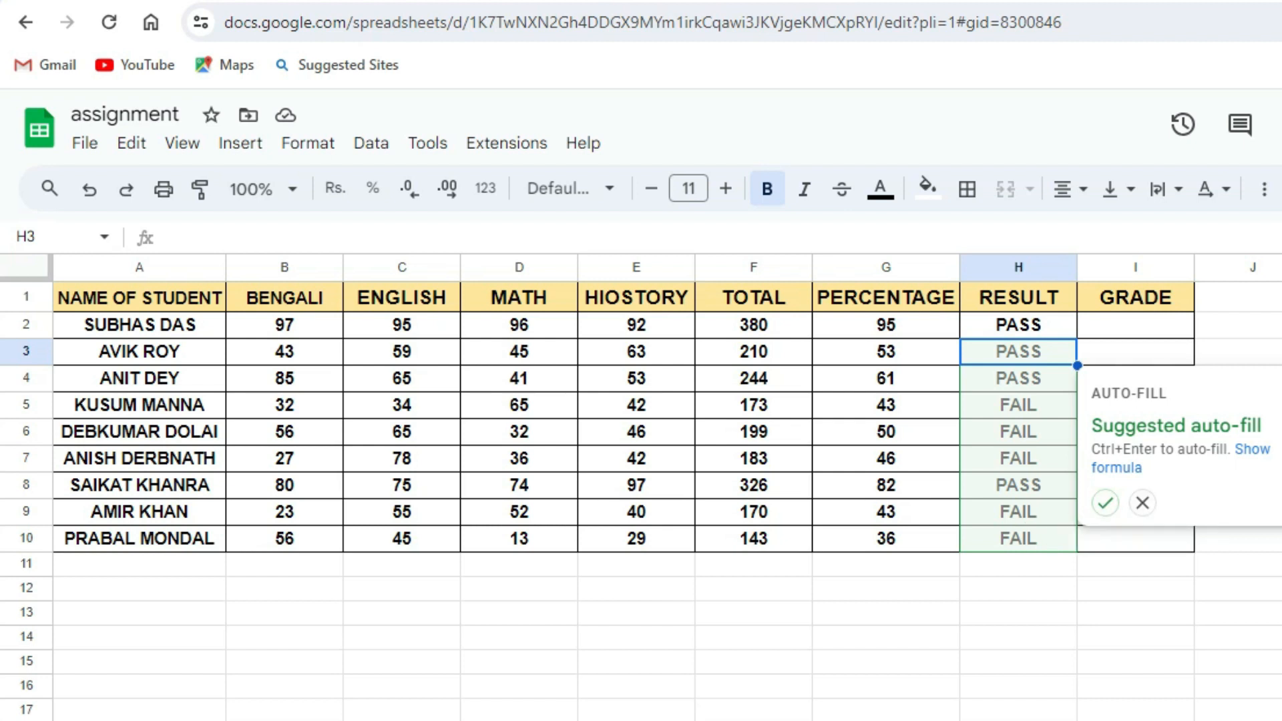
Accept the suggested auto-fill to copy the IF formula down the RESULT column.
click(1105, 502)
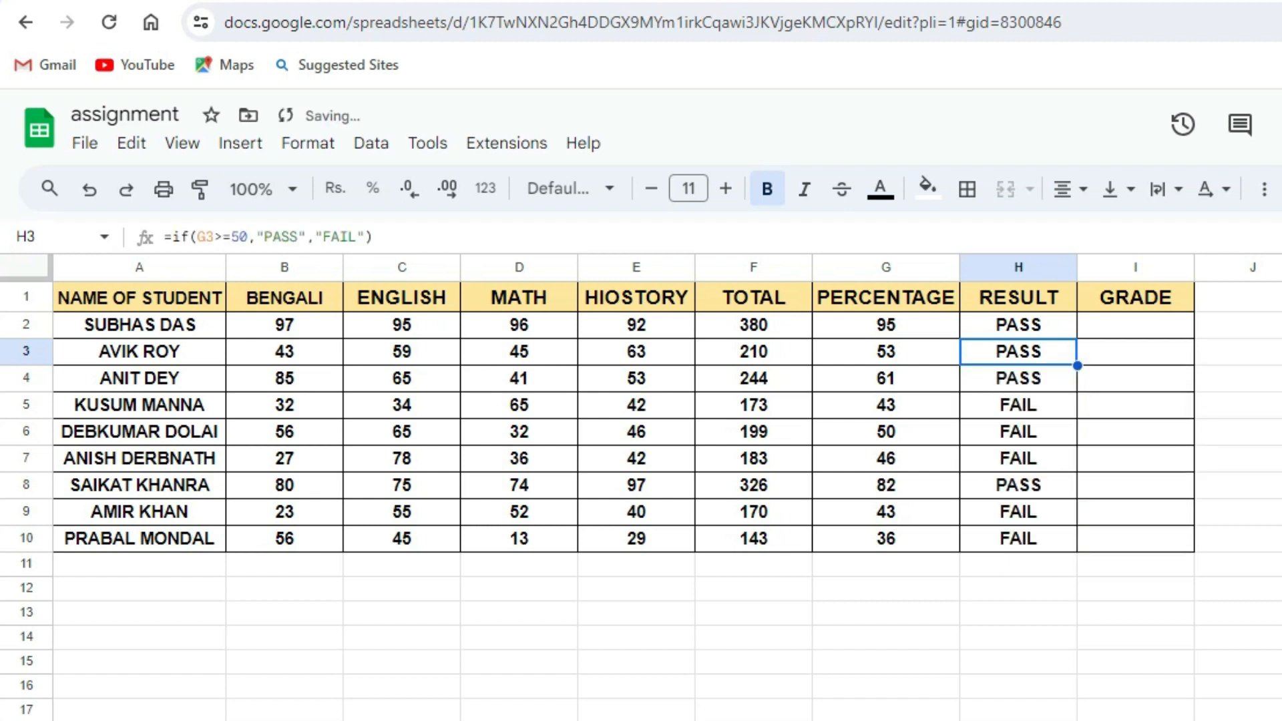
click(1240, 405)
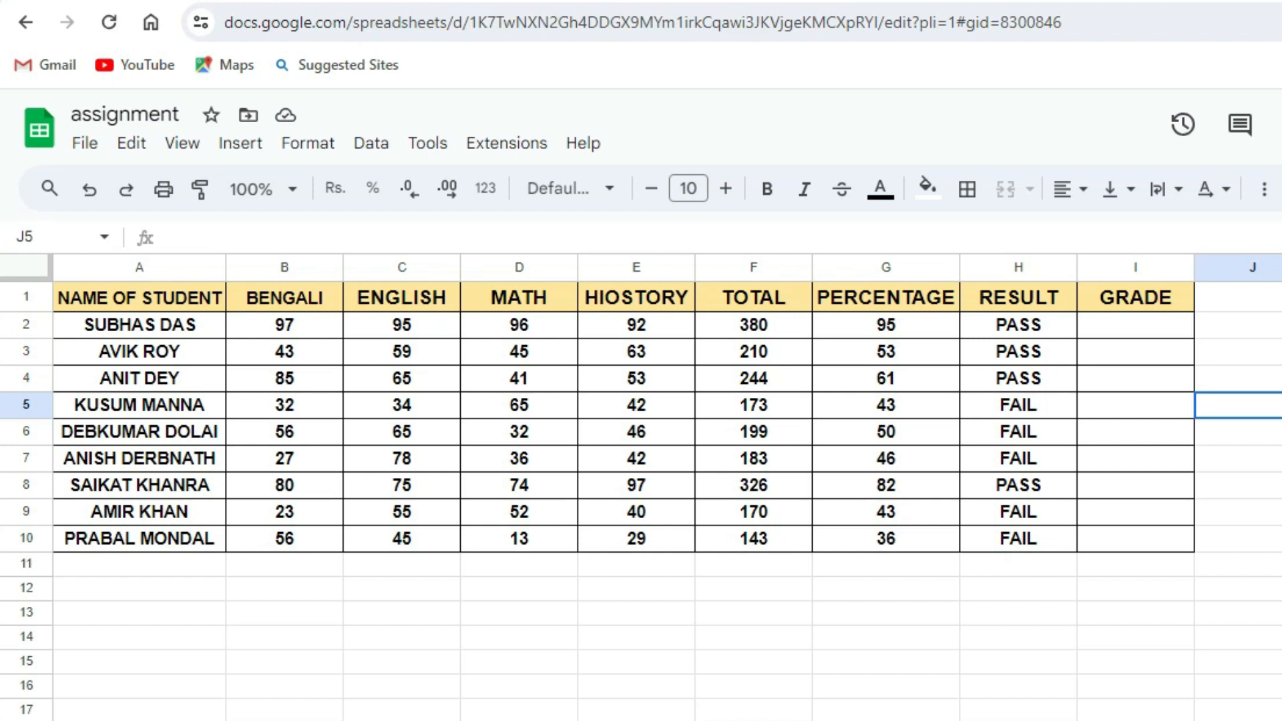
Change the Bengali mark in row 9 to 80 to test the formula.
click(285, 512)
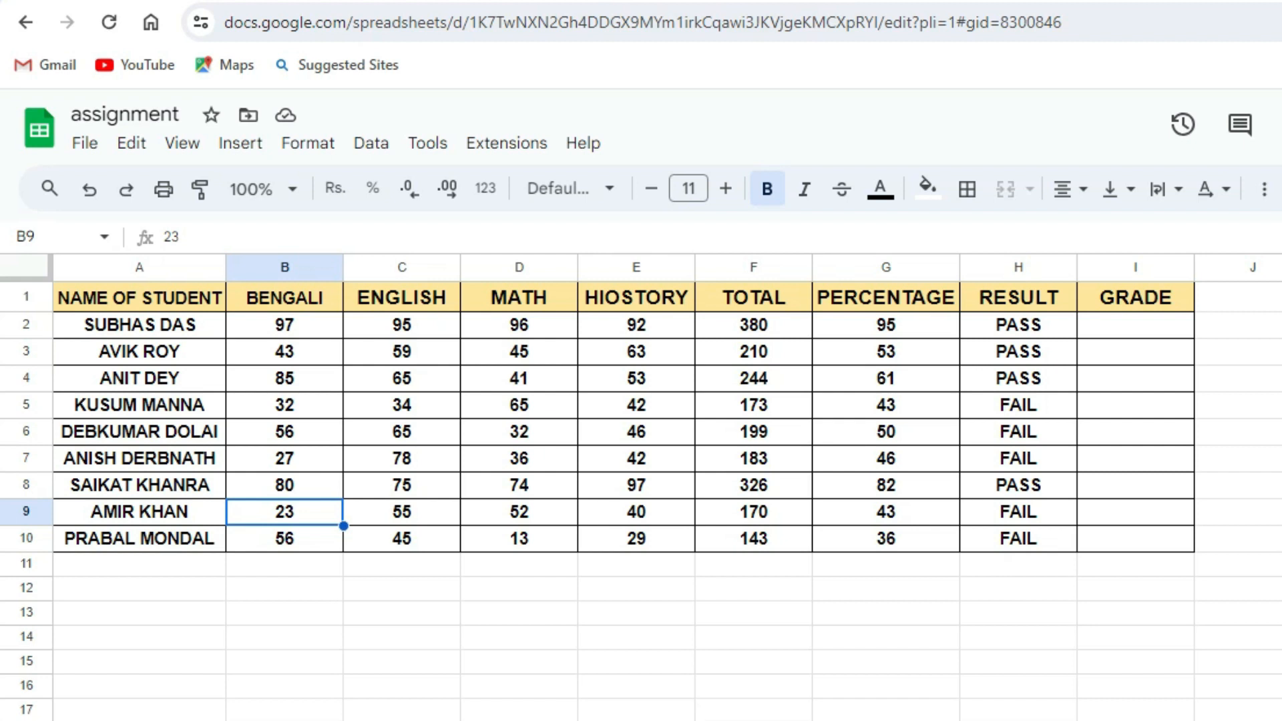
text(80)
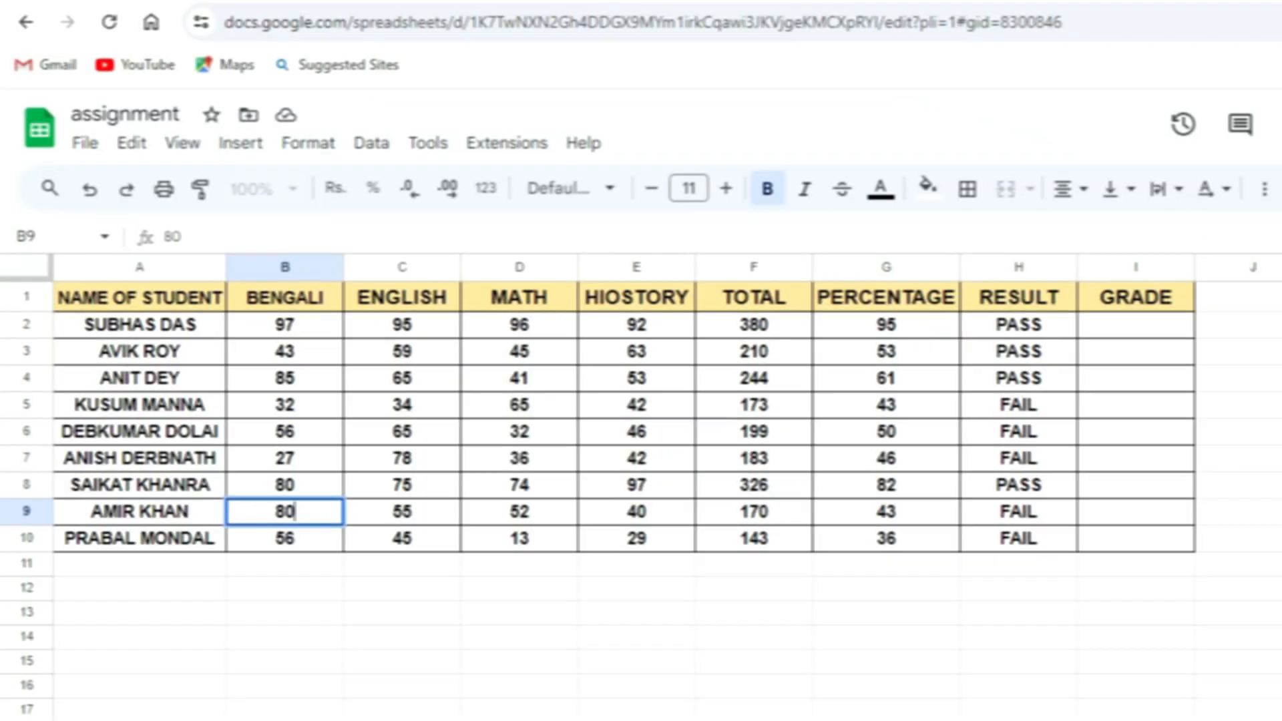
click(519, 512)
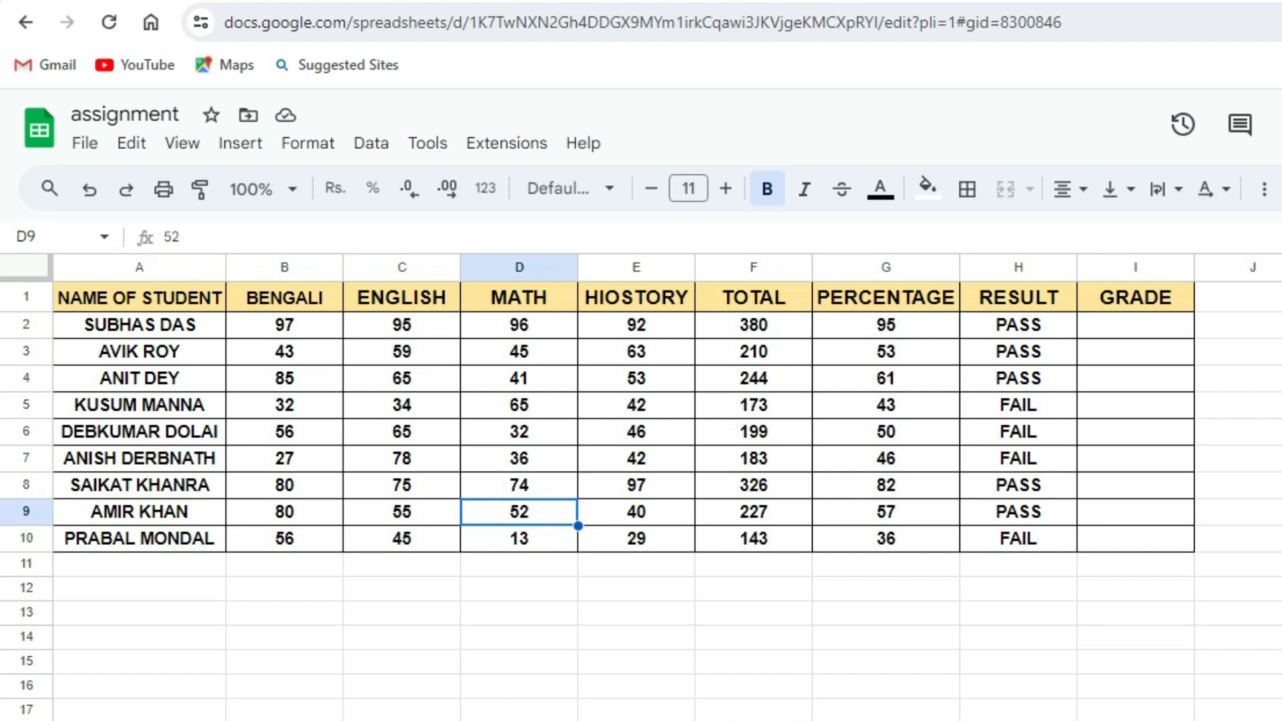
click(1281, 459)
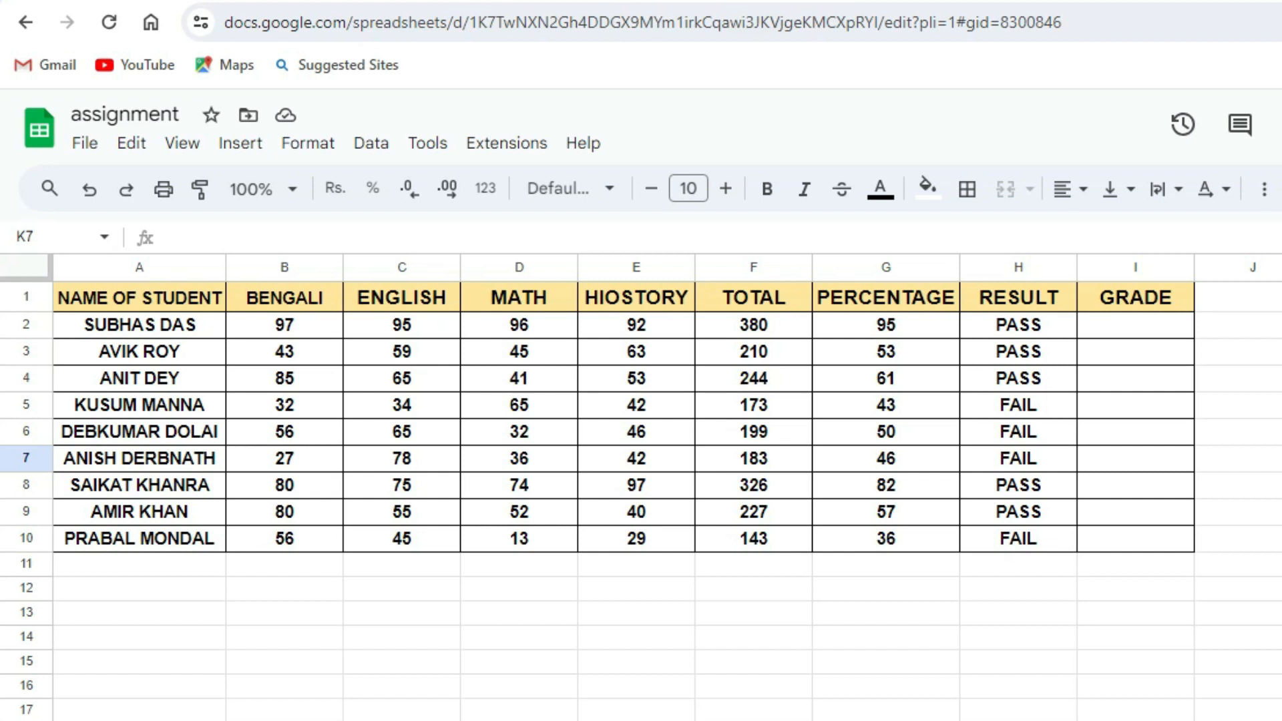
In the first GRADE cell, I2, begin an IF formula testing whether G2 is greater than 90.
click(1135, 325)
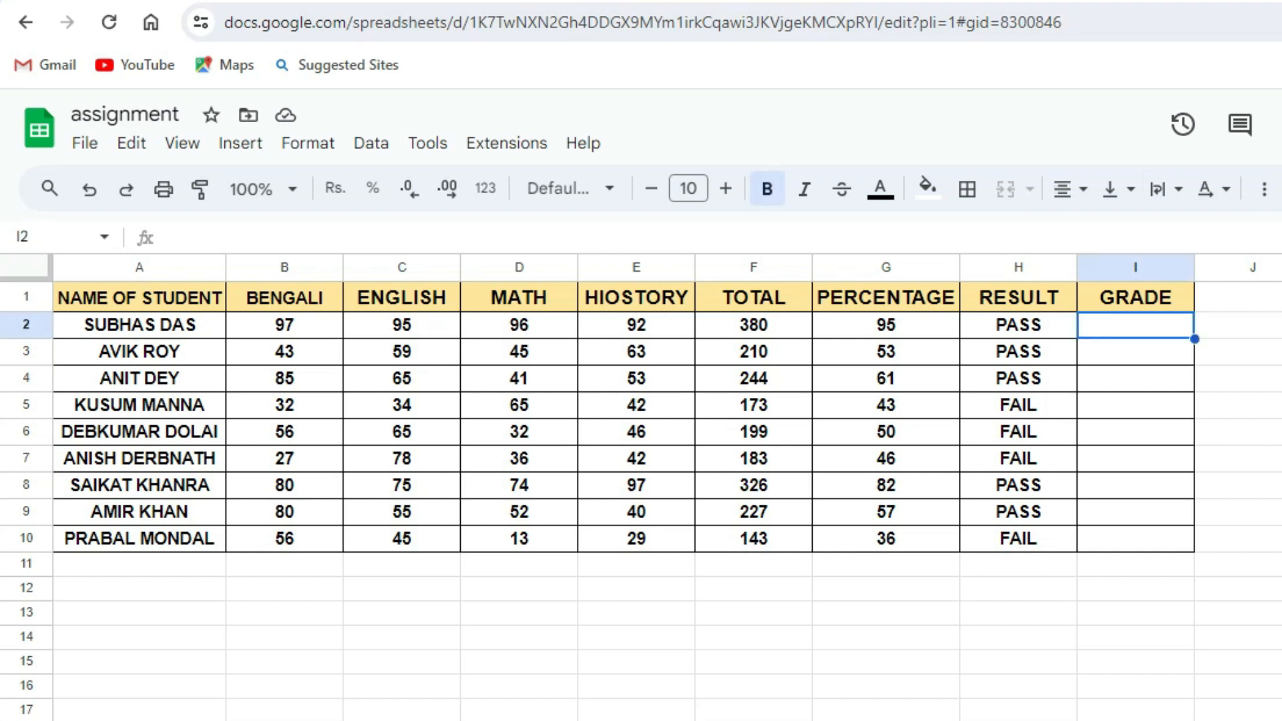
text(=)
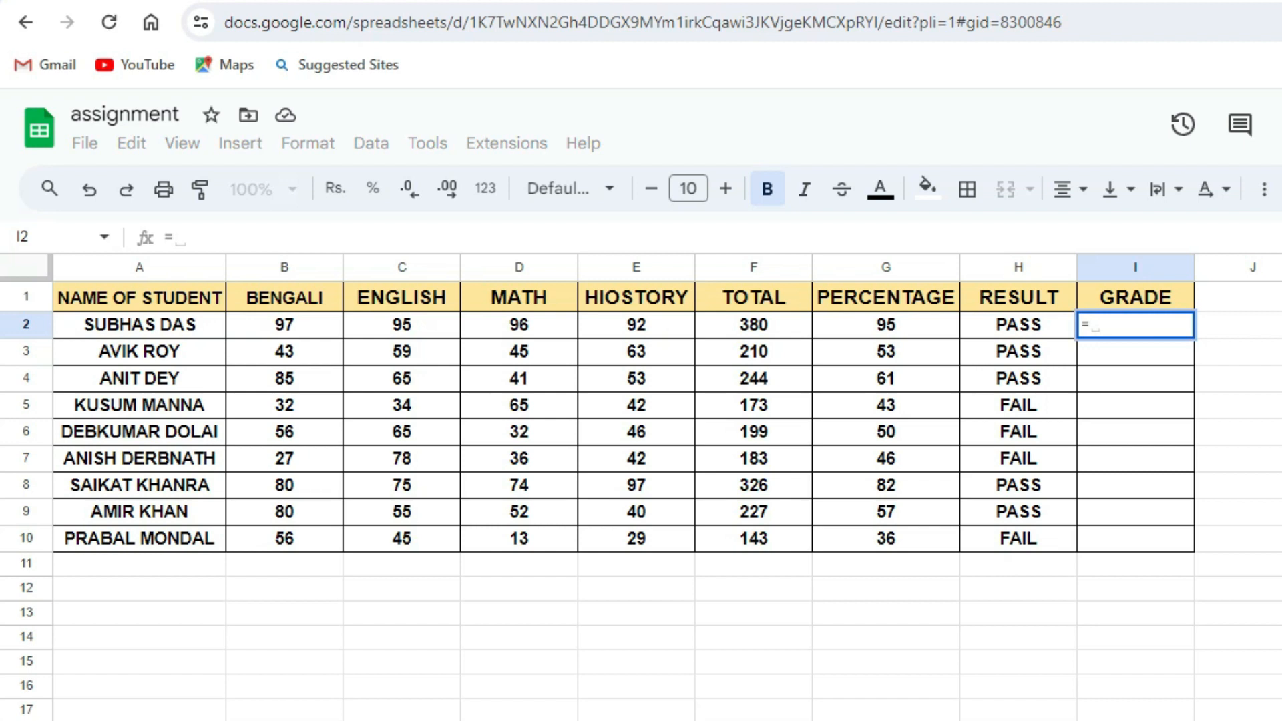
text(IF)
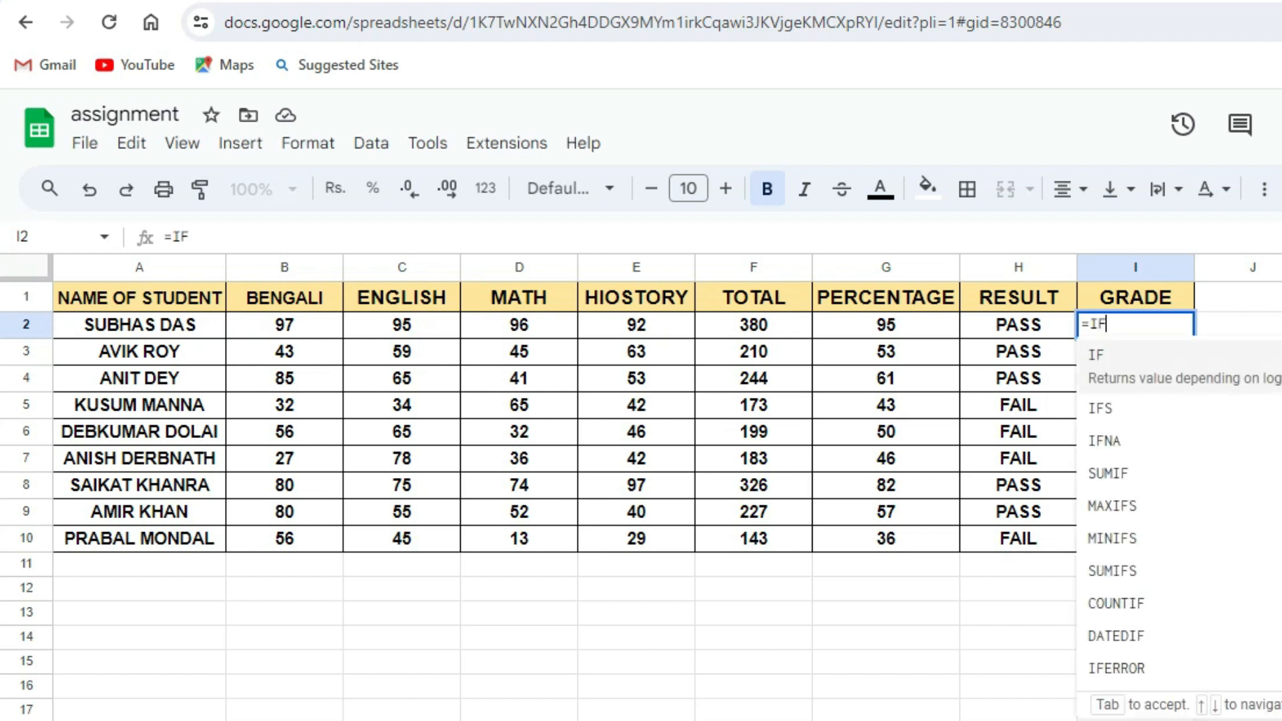
text(()
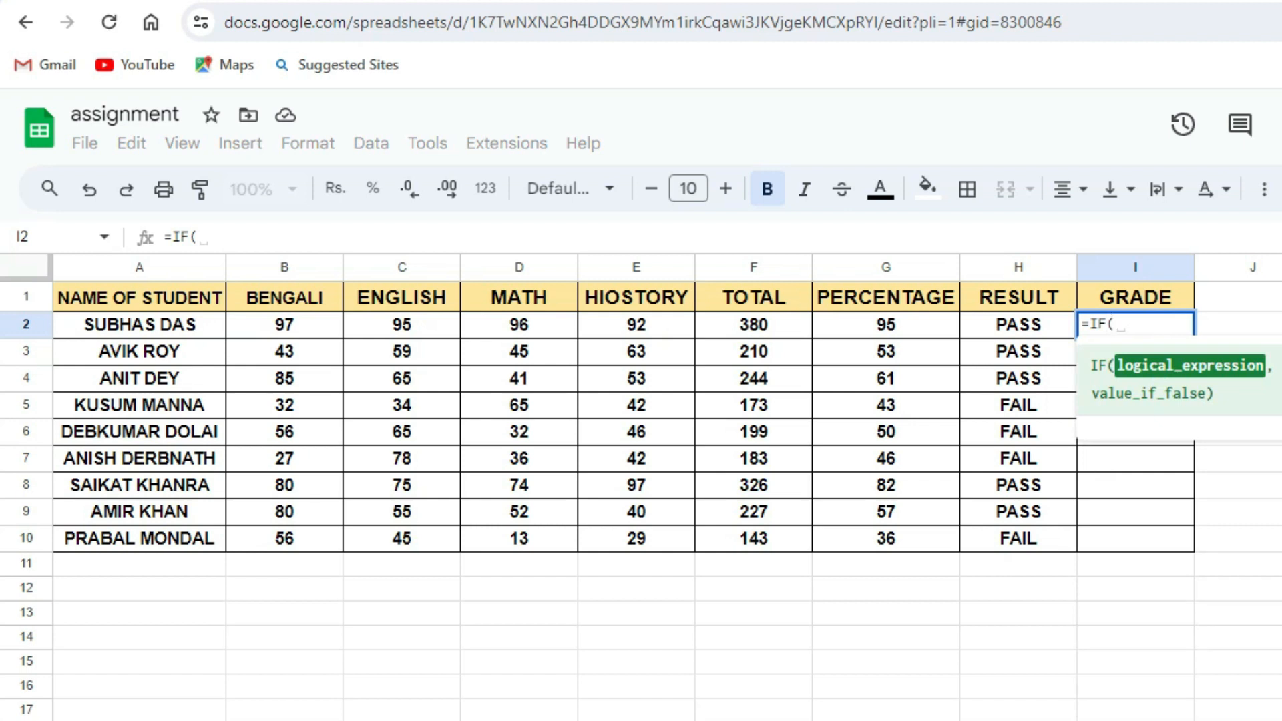
text(G2)
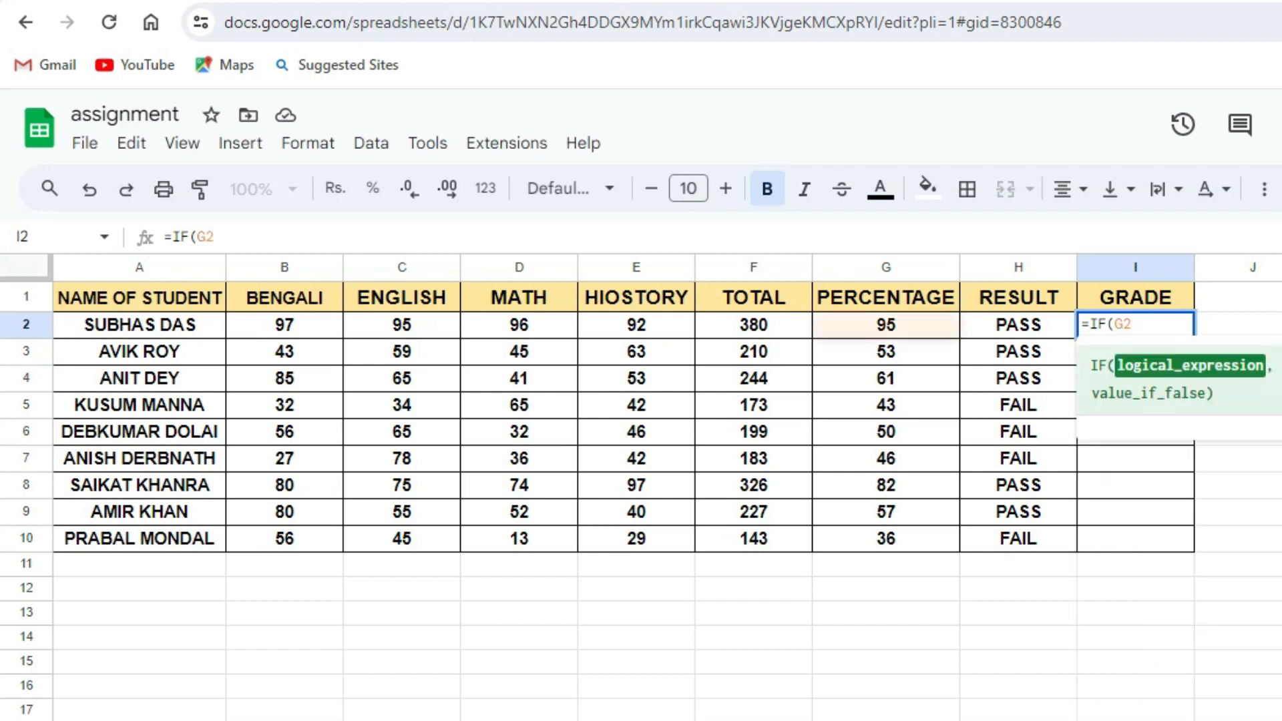
text(>9)
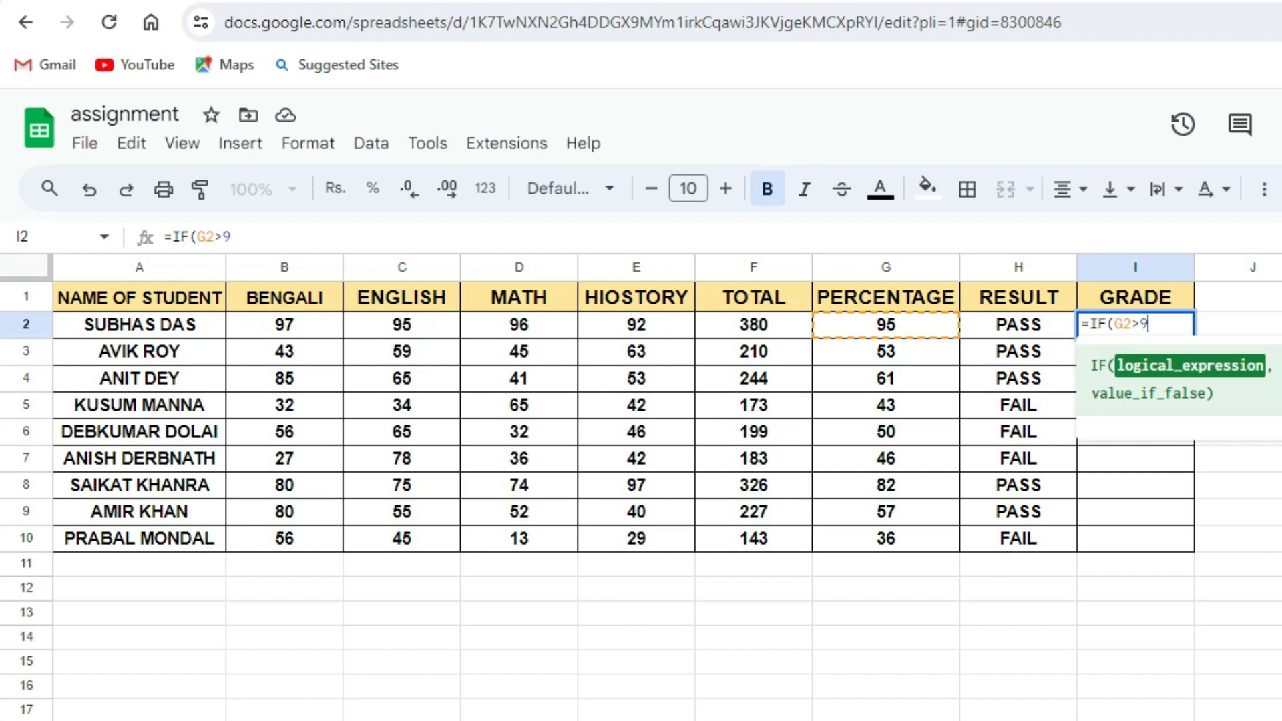
text(0,)
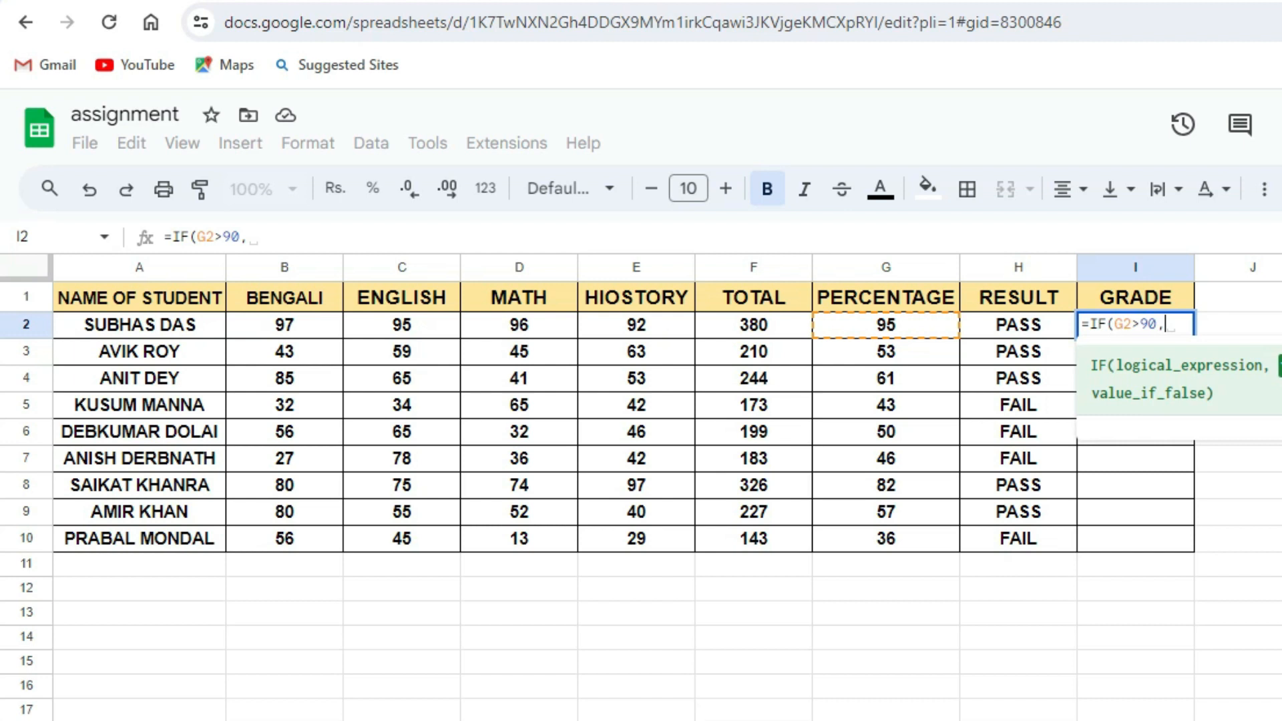
text(")
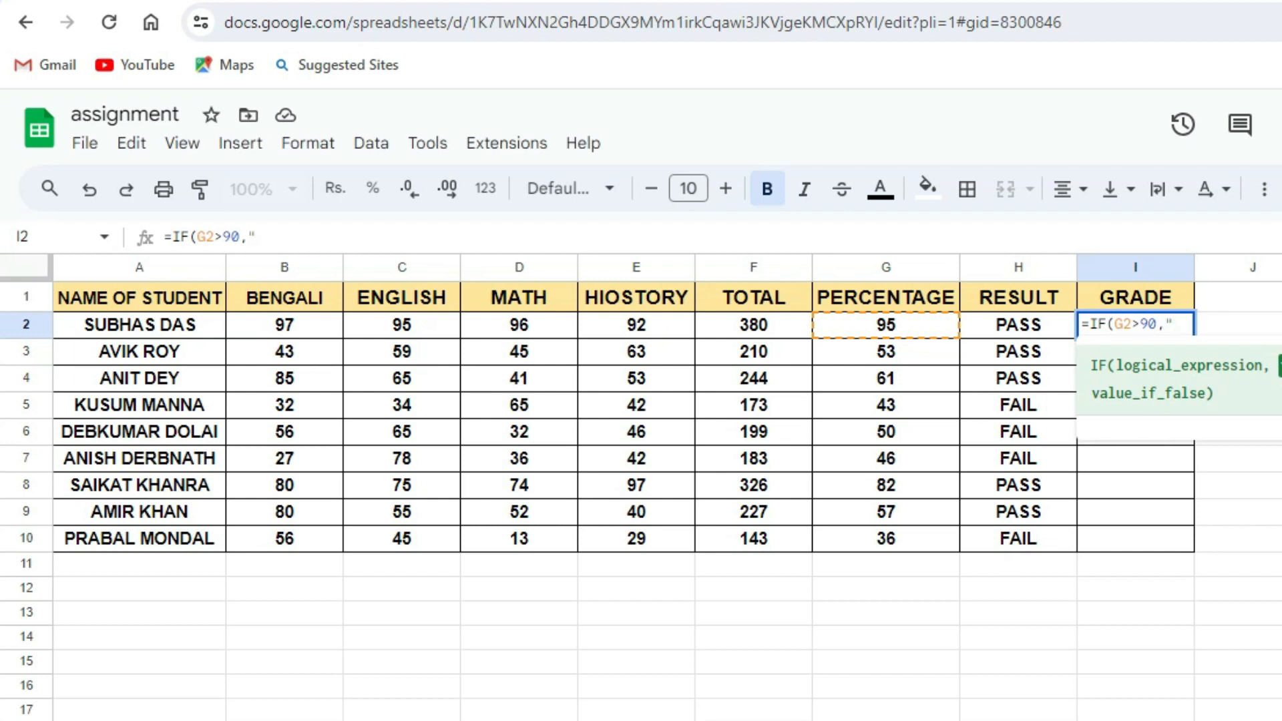
text(A)
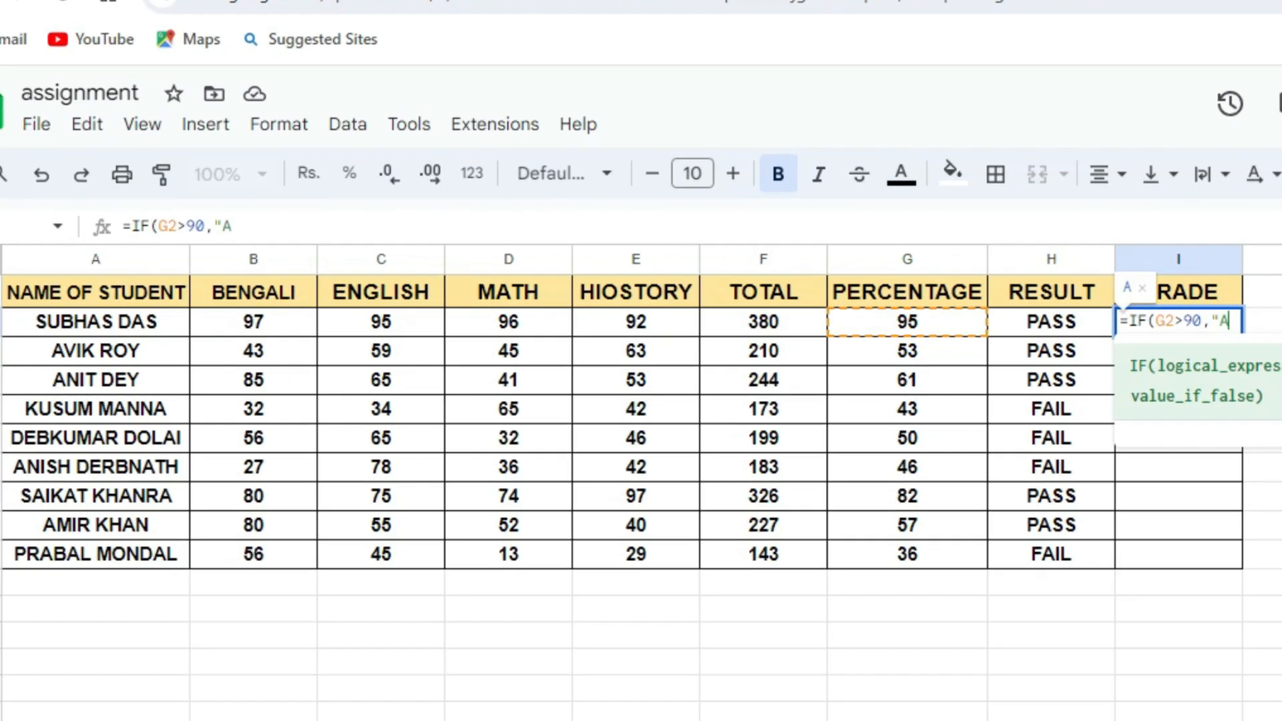
text(")
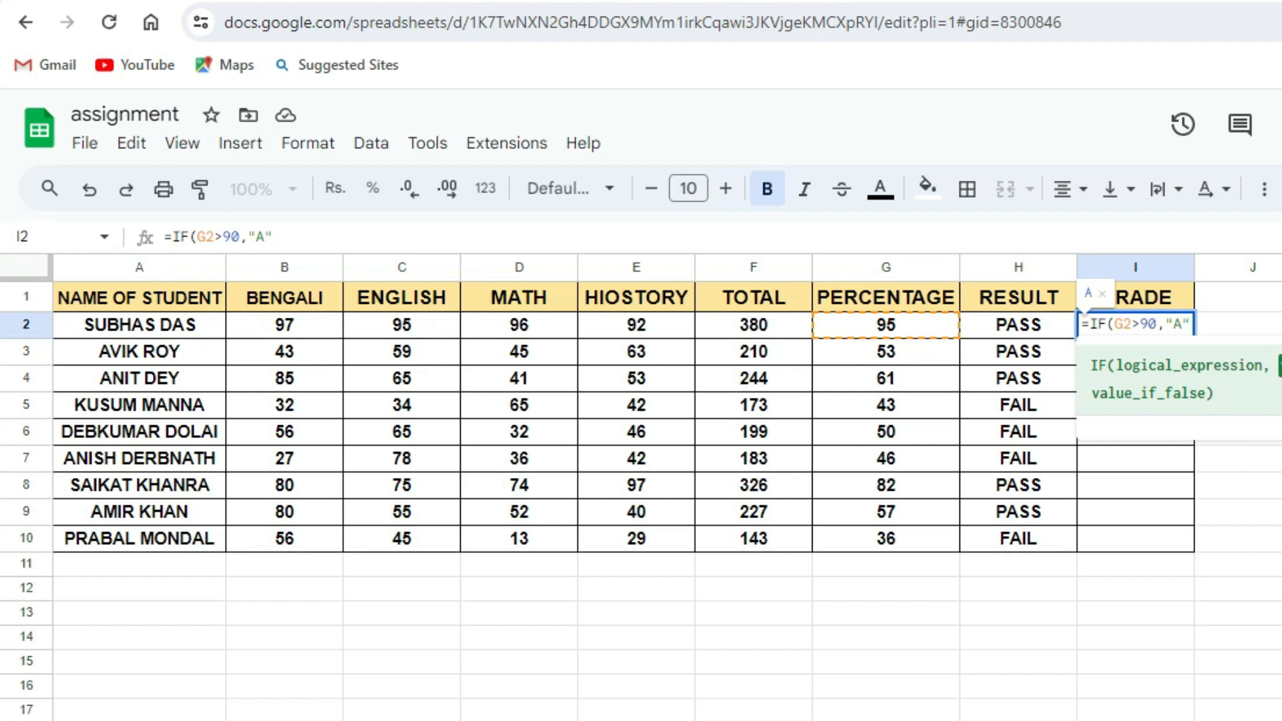
text(,)
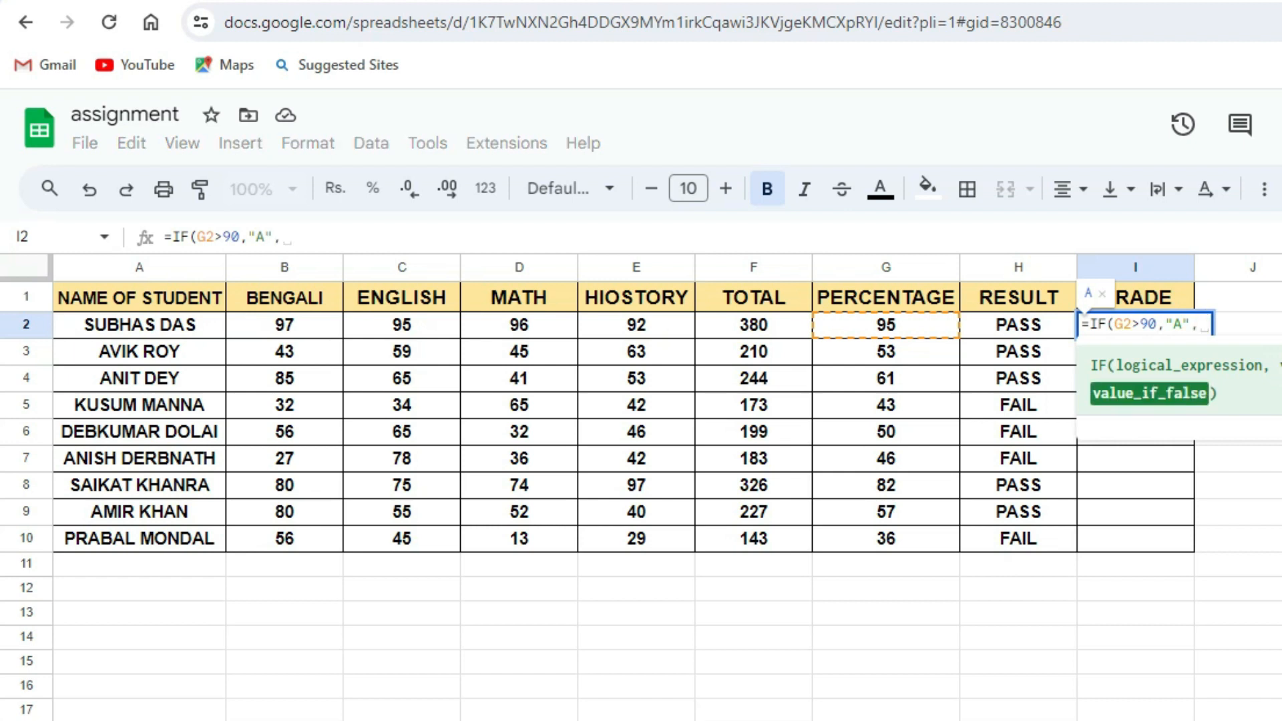
Nest a second IF as the false value, testing whether G2 is greater than 60.
key(BackSpace)
text(IF)
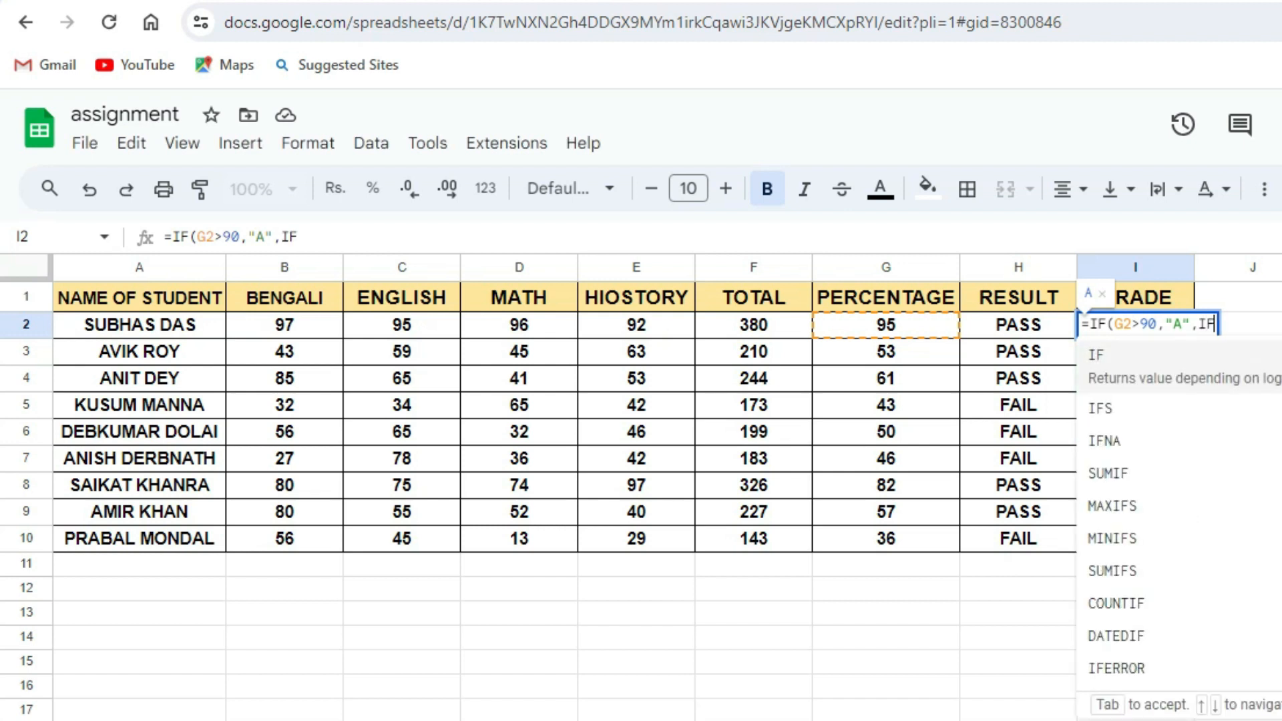
text(()
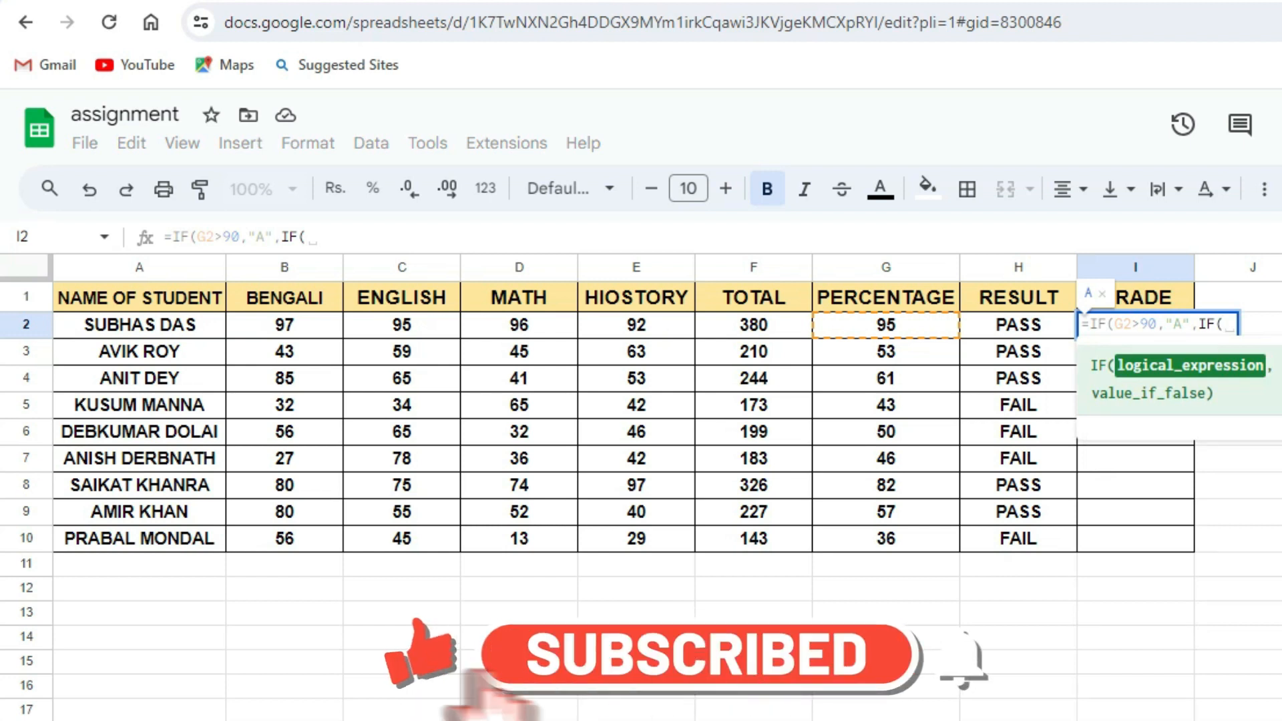
text(G2)
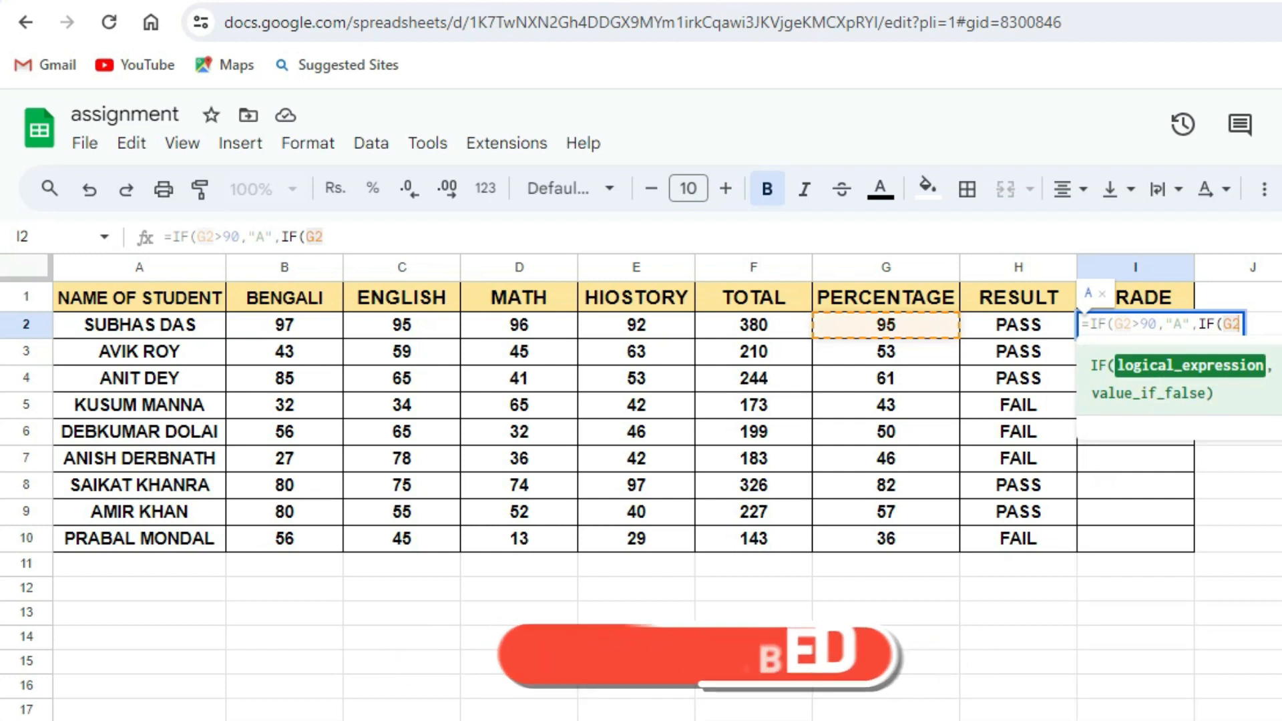
text(>)
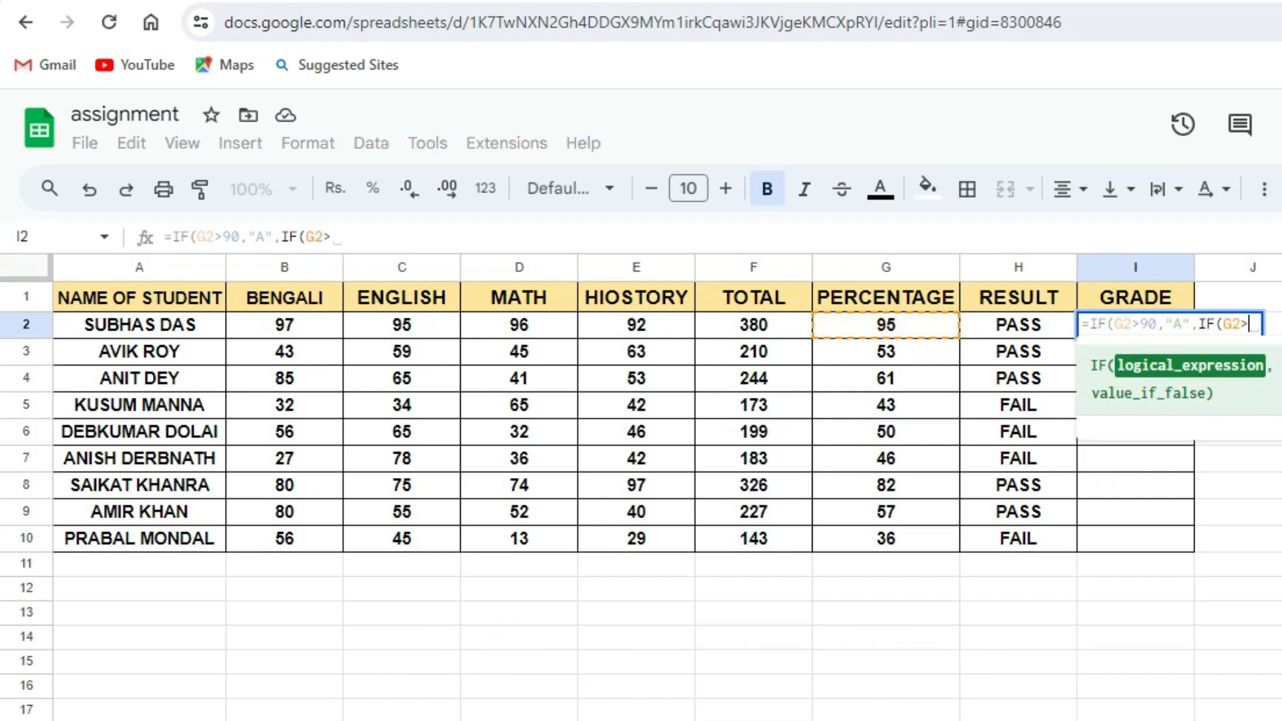
text(60, )
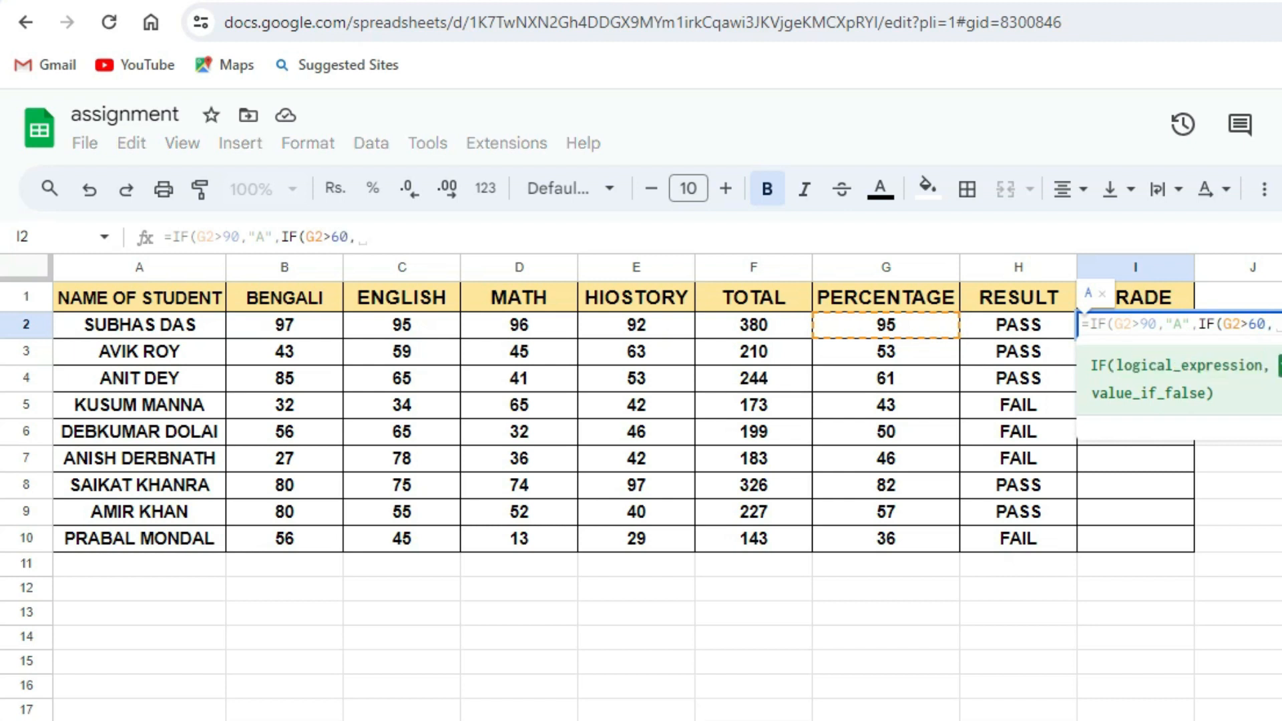
text(")
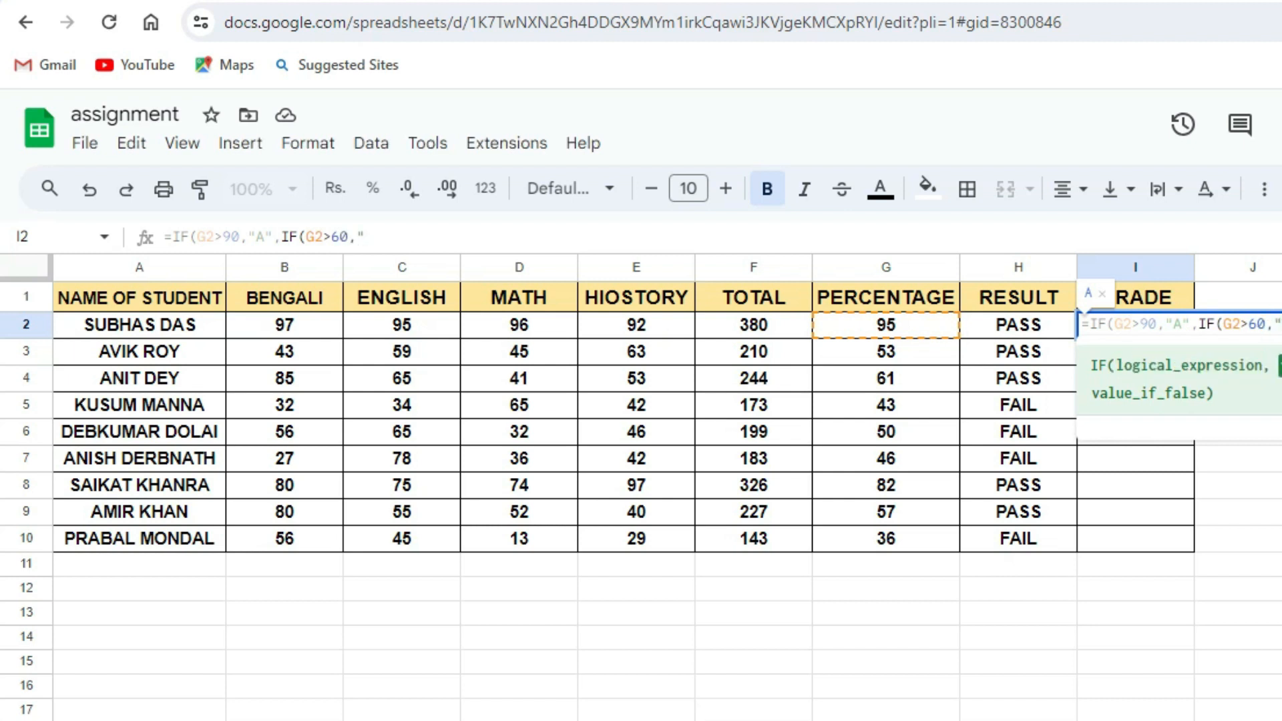
text(B",I)
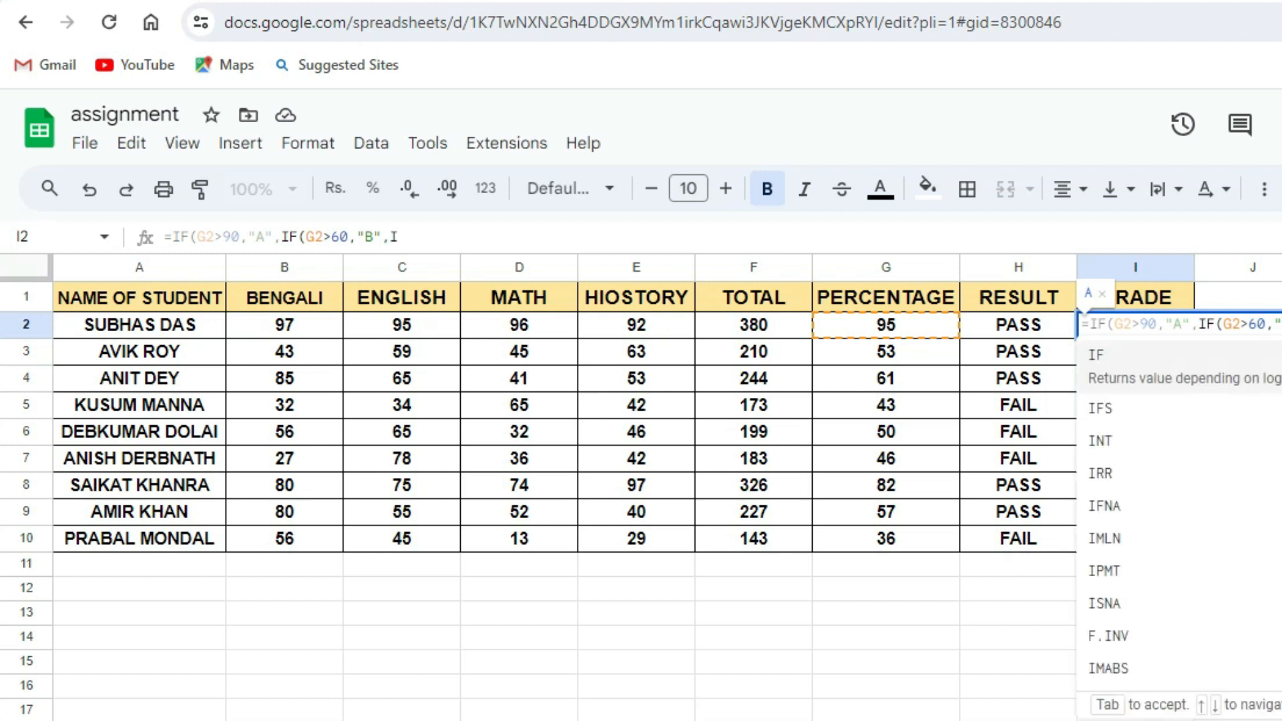
text(F)
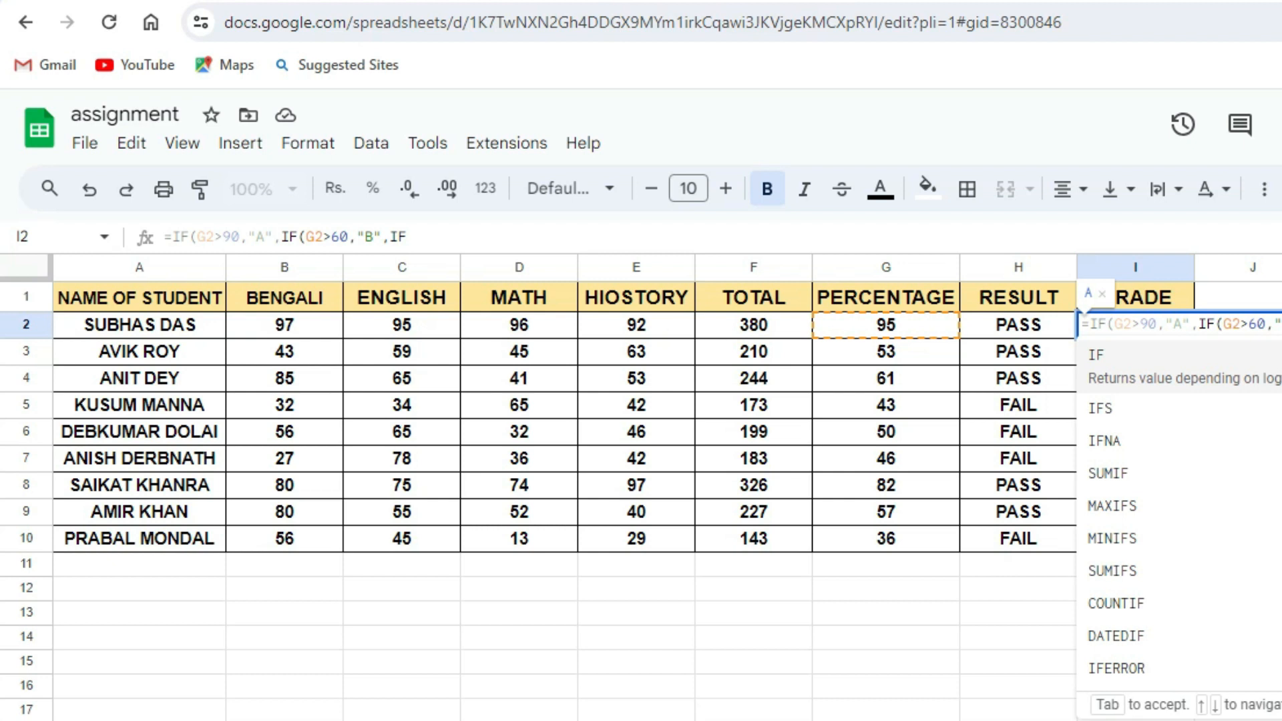
Set "B" as the second IF's true value and nest a third IF testing whether G2 is greater than 40.
text(()
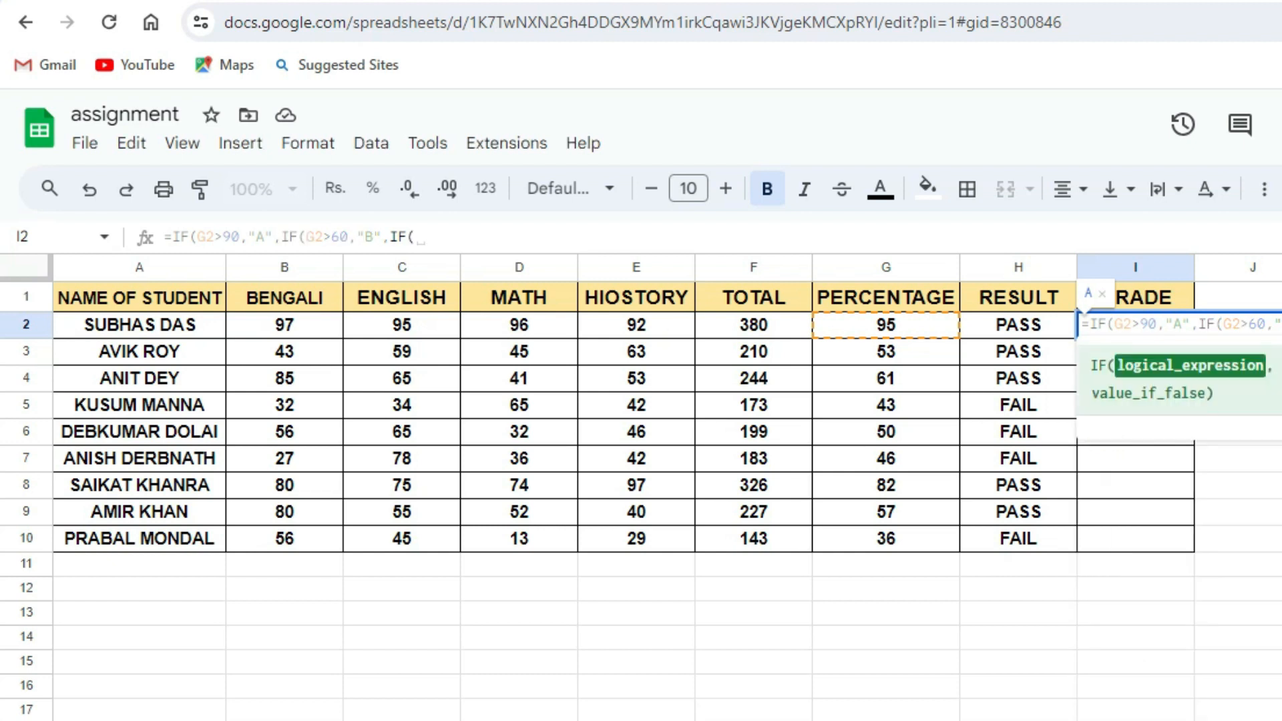
text(G2)
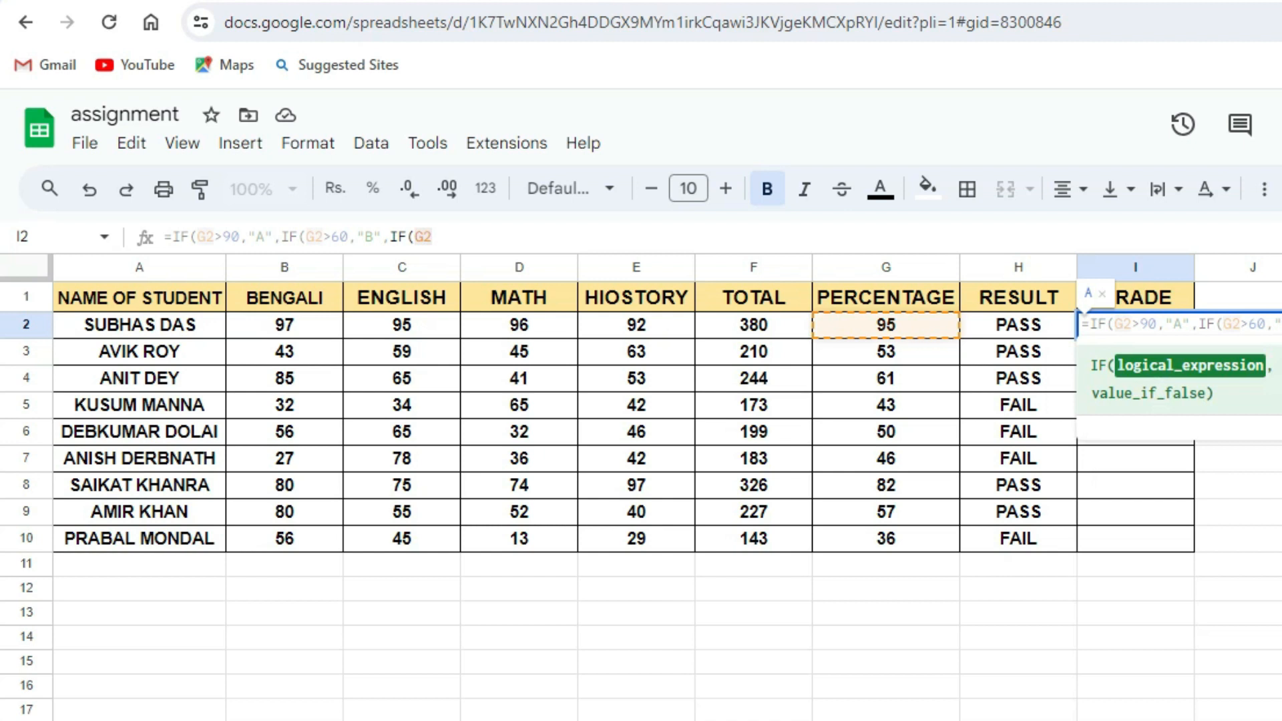
text(>)
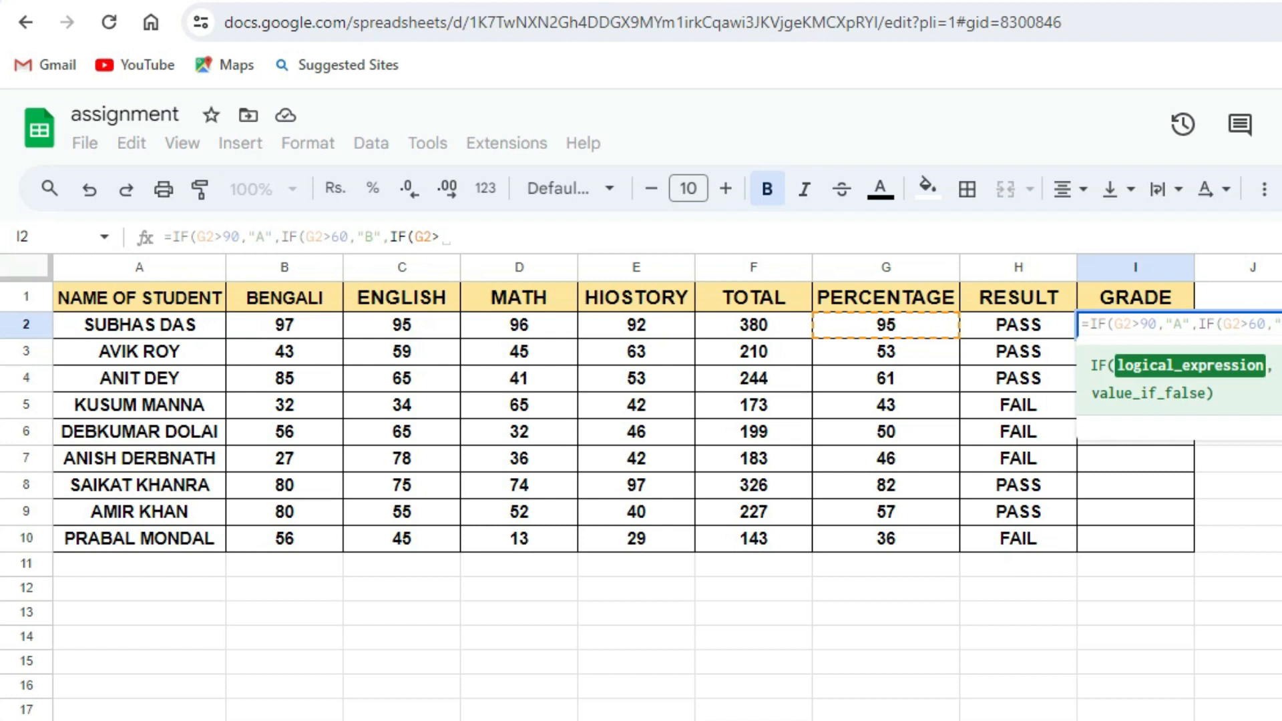
text(40)
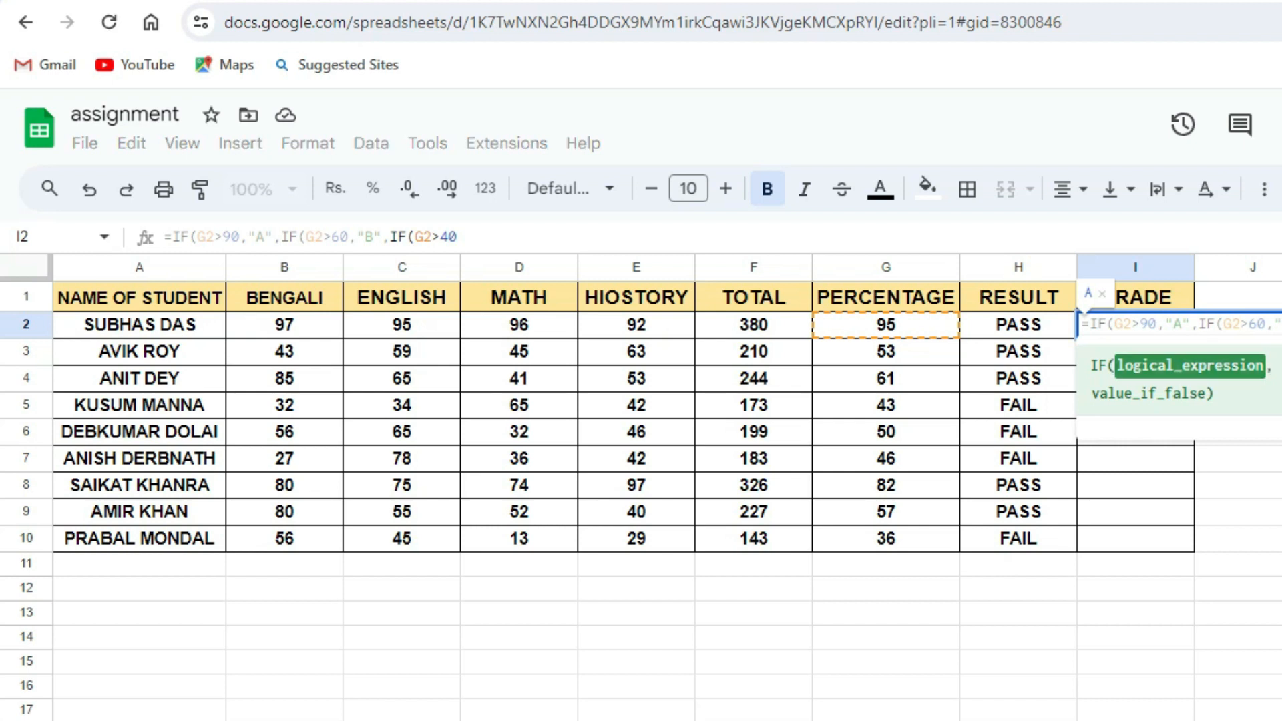
text(,)
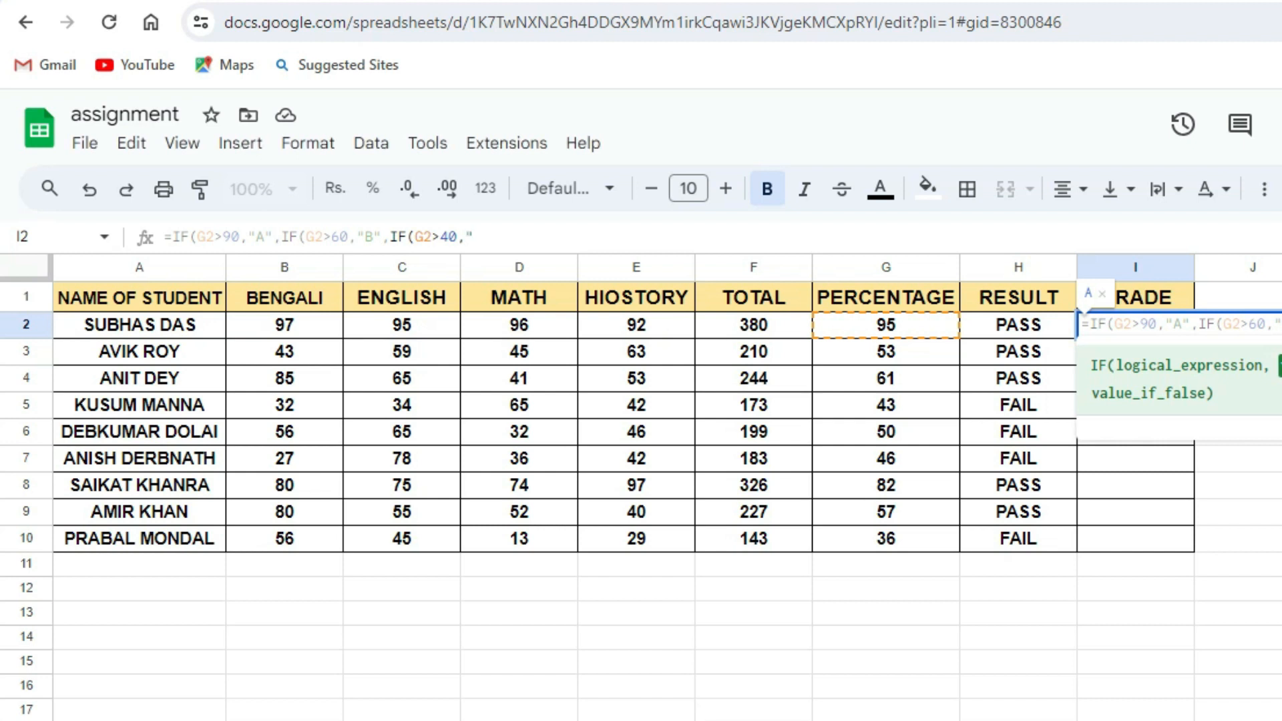
Give "C" if true and "FAIL" otherwise, close all three IFs and enter the formula.
text(C)
text(,)
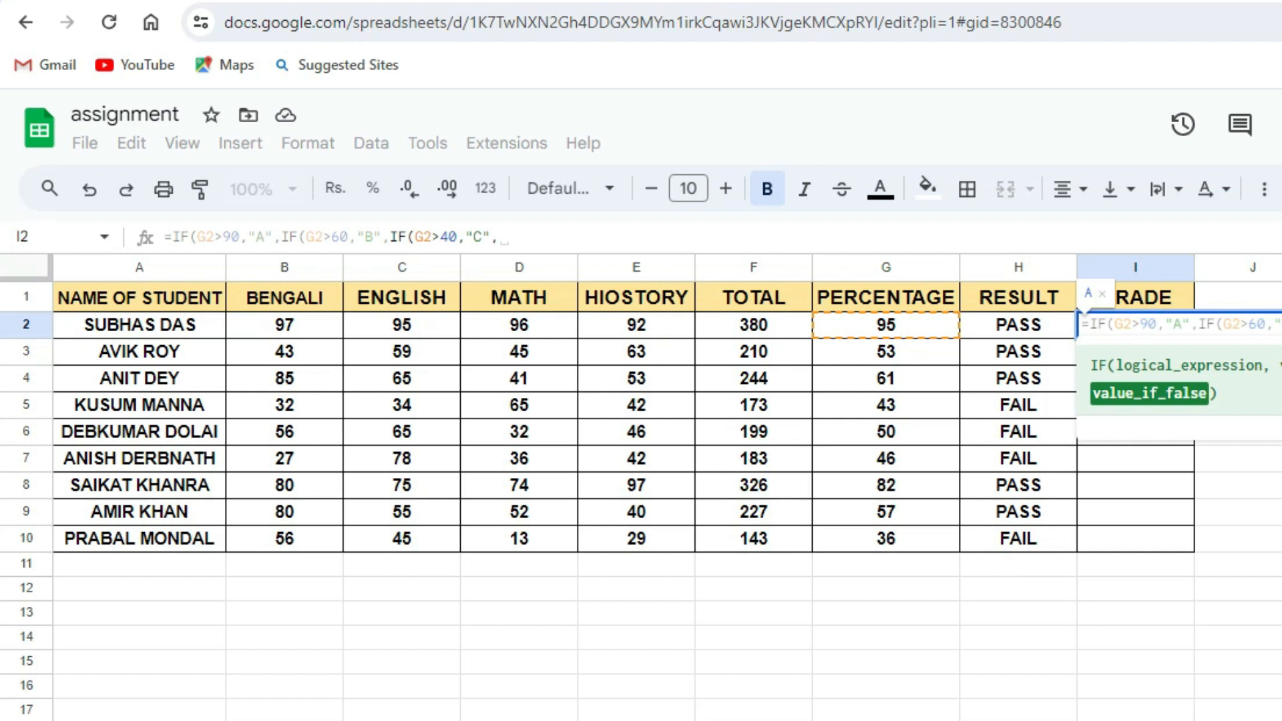
text(FAIL)
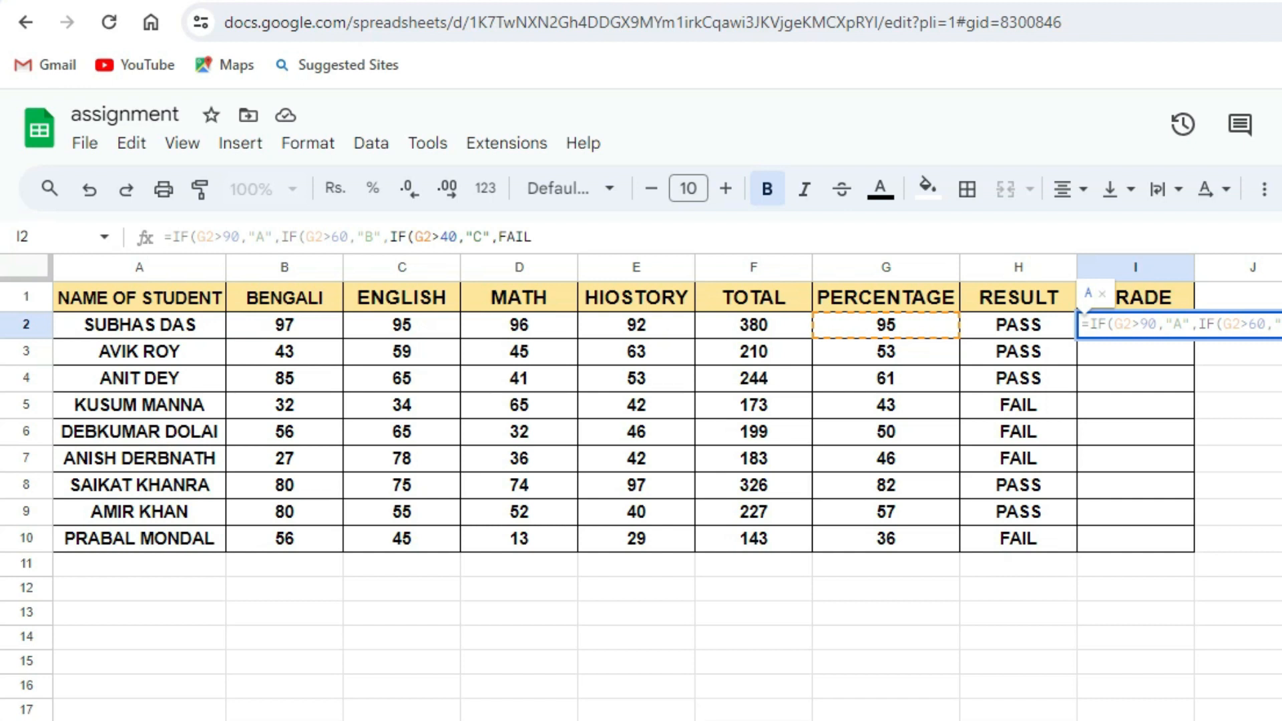
text(")
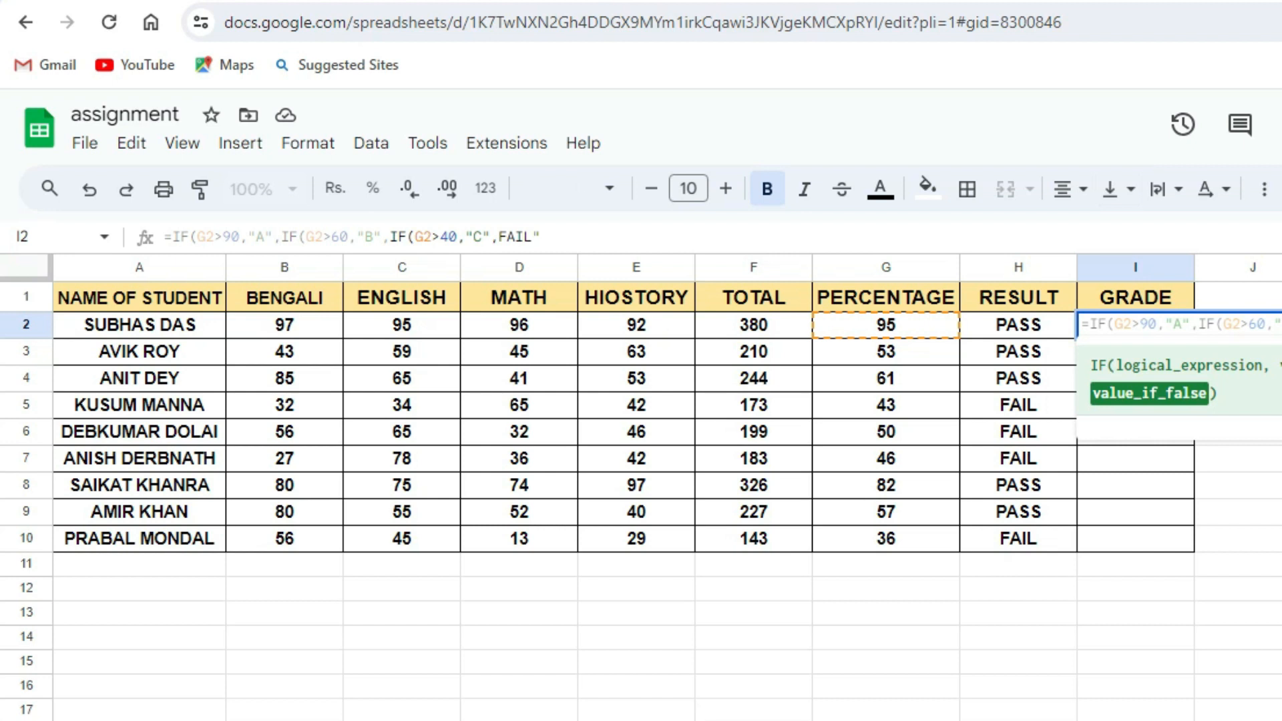
text(")
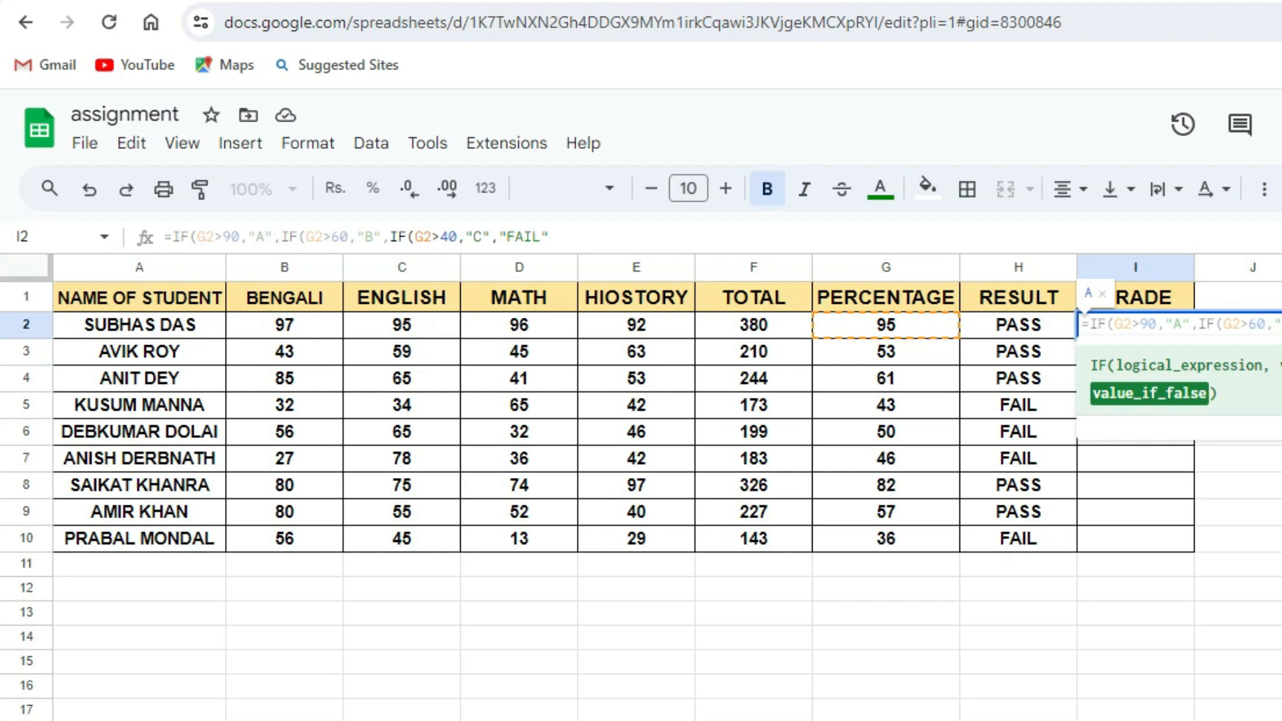
text()))
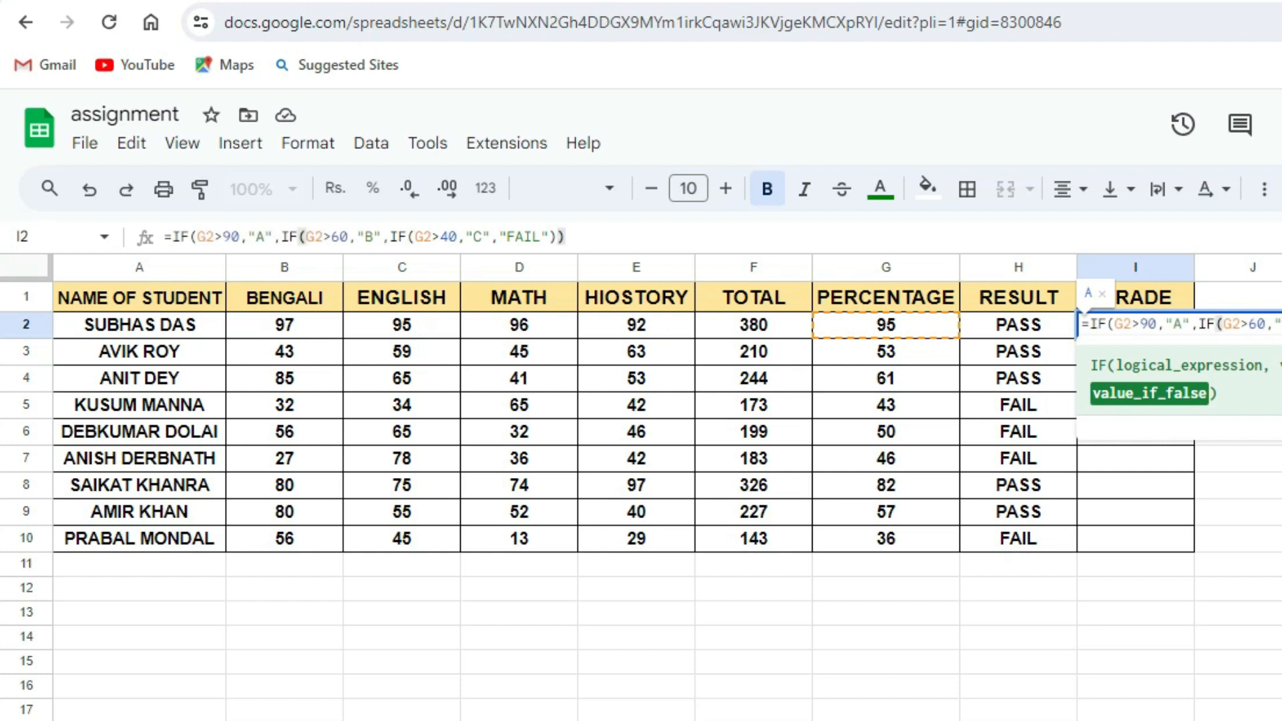
text())
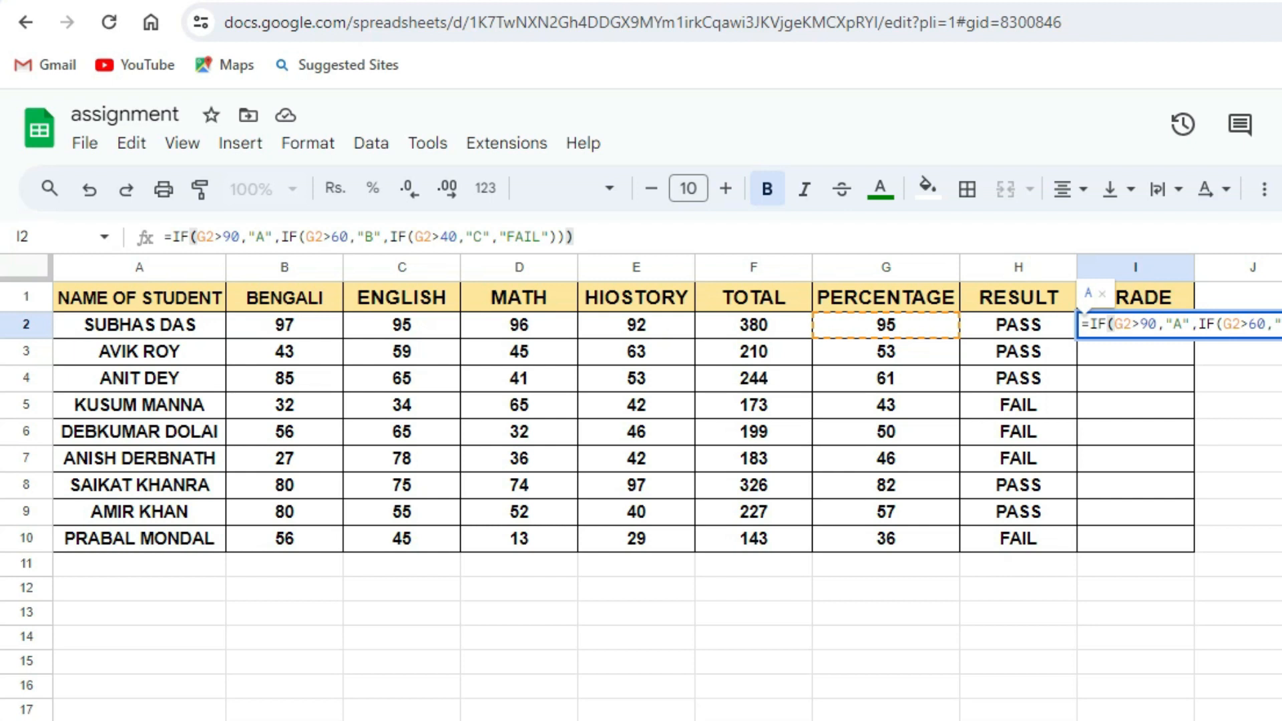
key(Return)
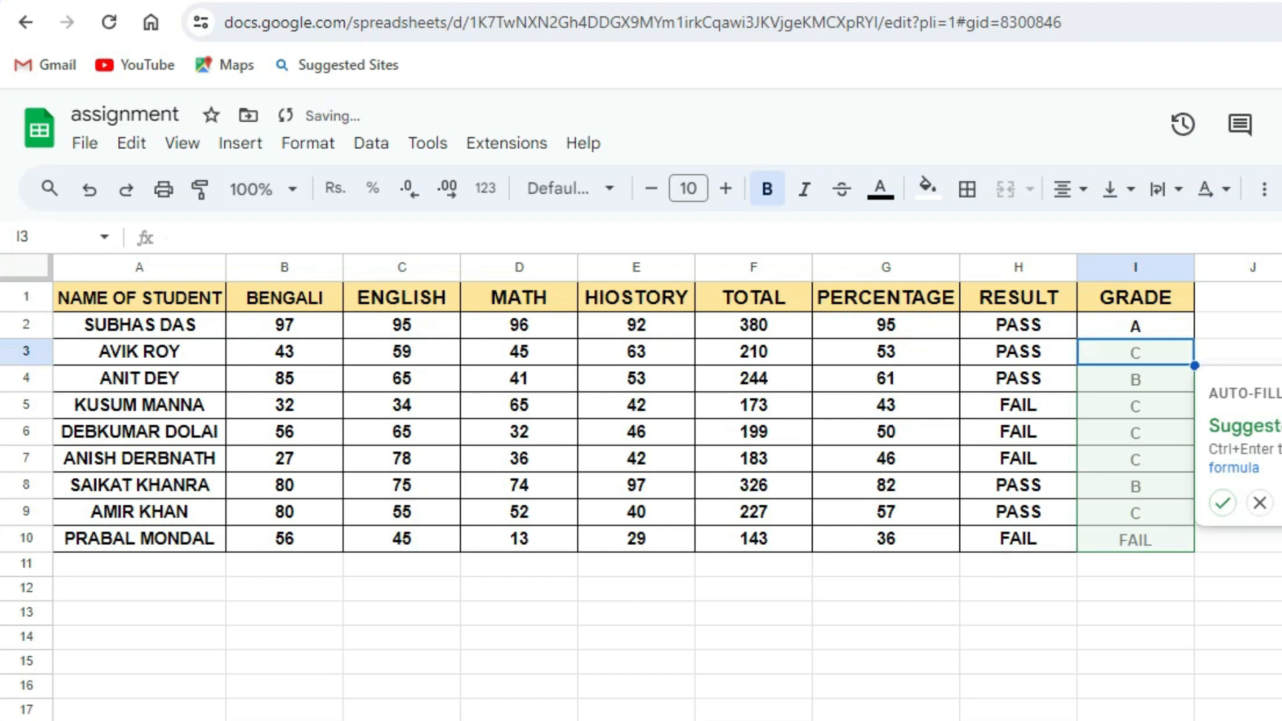
Accept the suggested auto-fill to copy the grade formula down the GRADE column.
click(1223, 502)
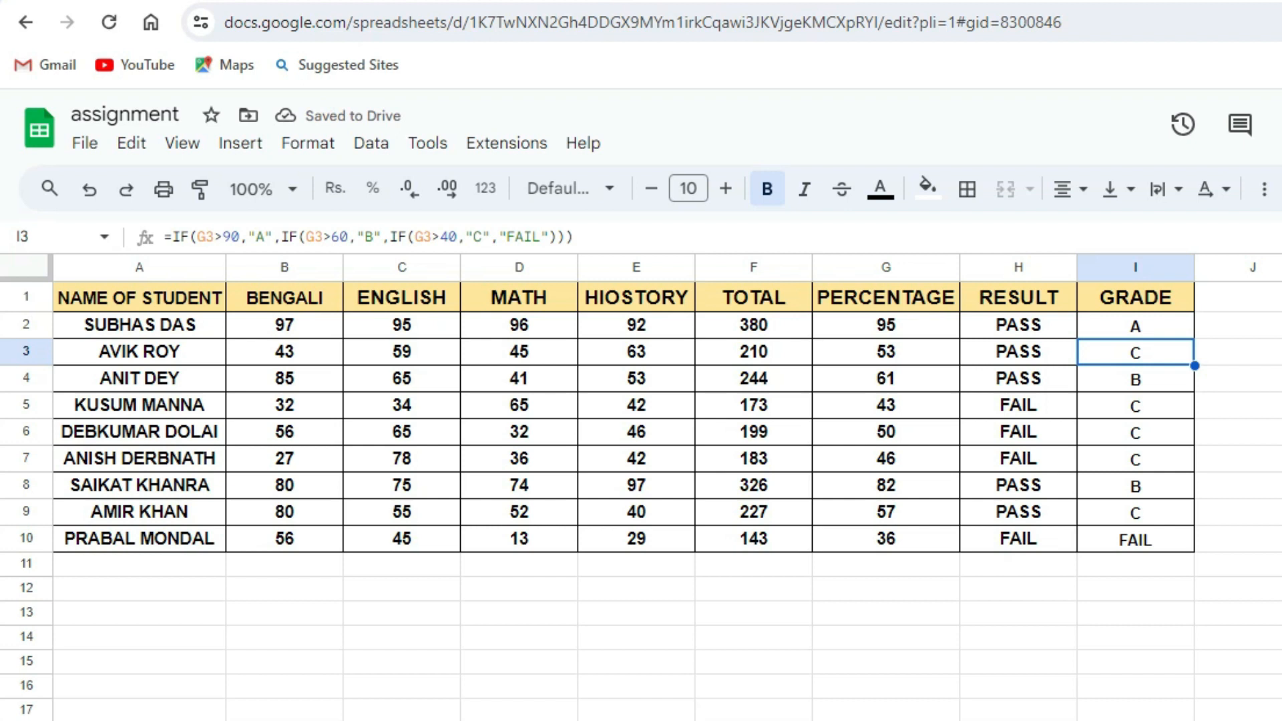
click(1281, 432)
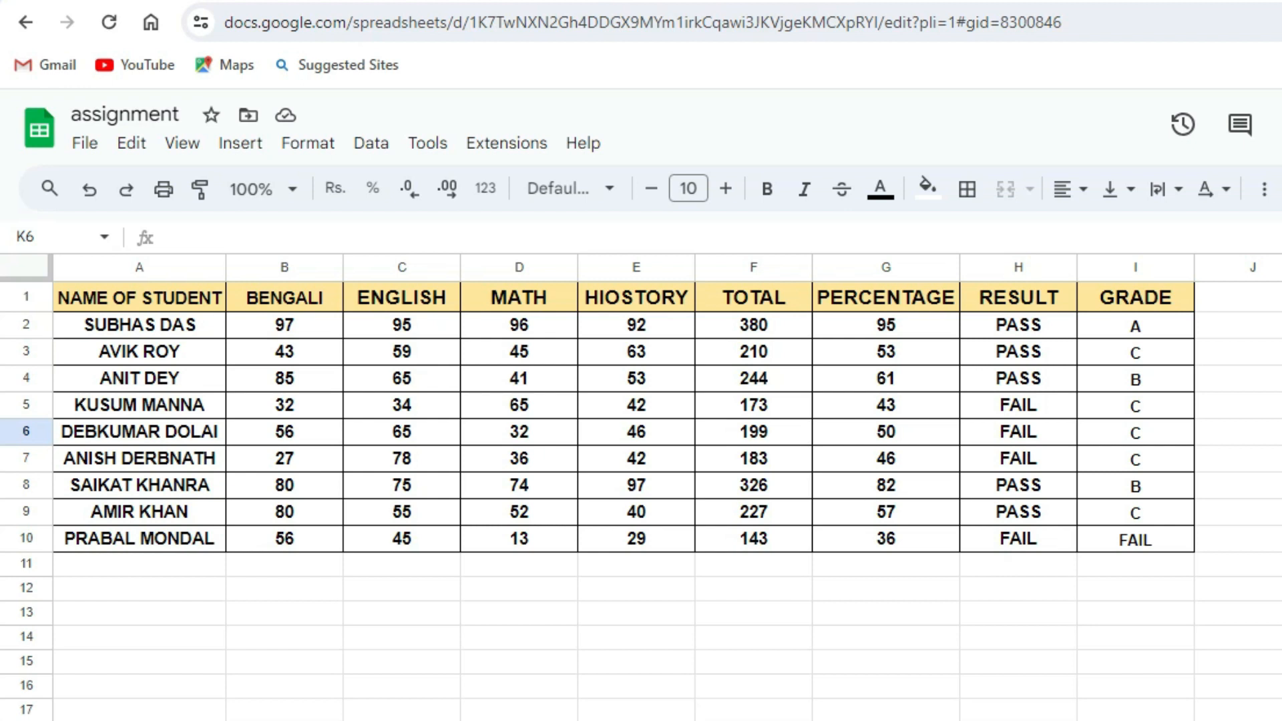
Change the Math mark in row 8 to 99 to test the grade formula.
click(886, 485)
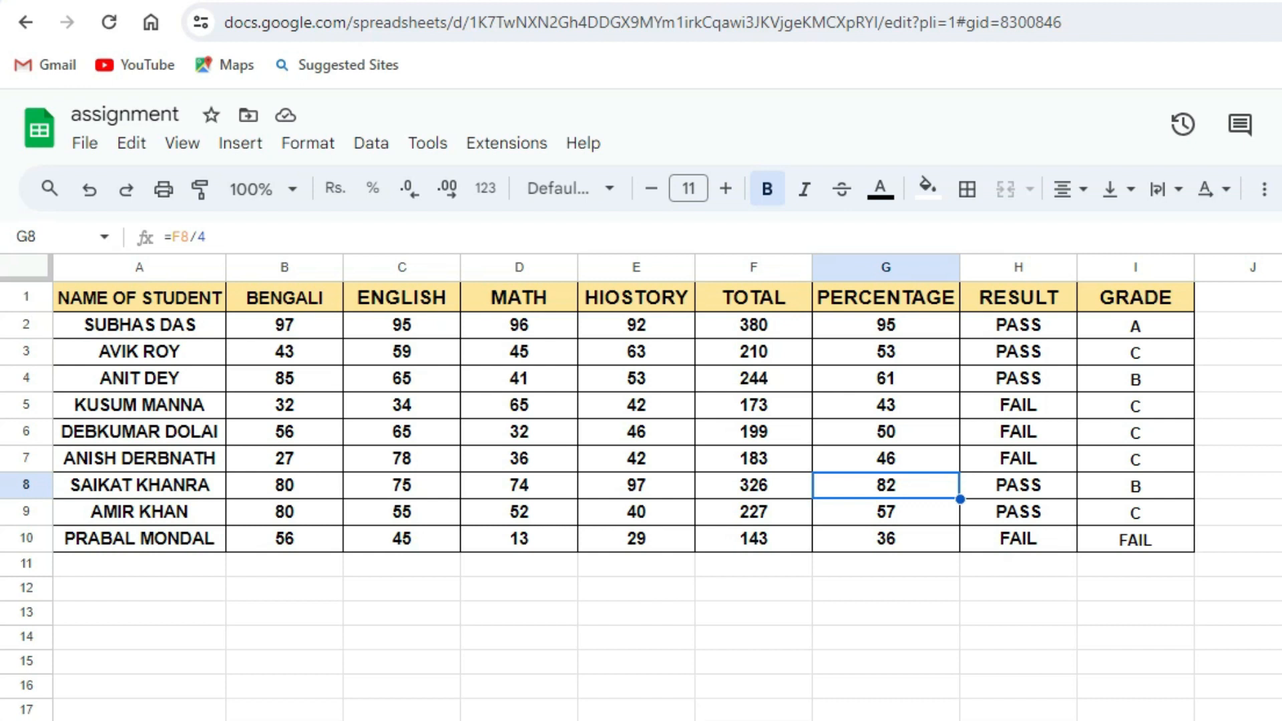
click(519, 485)
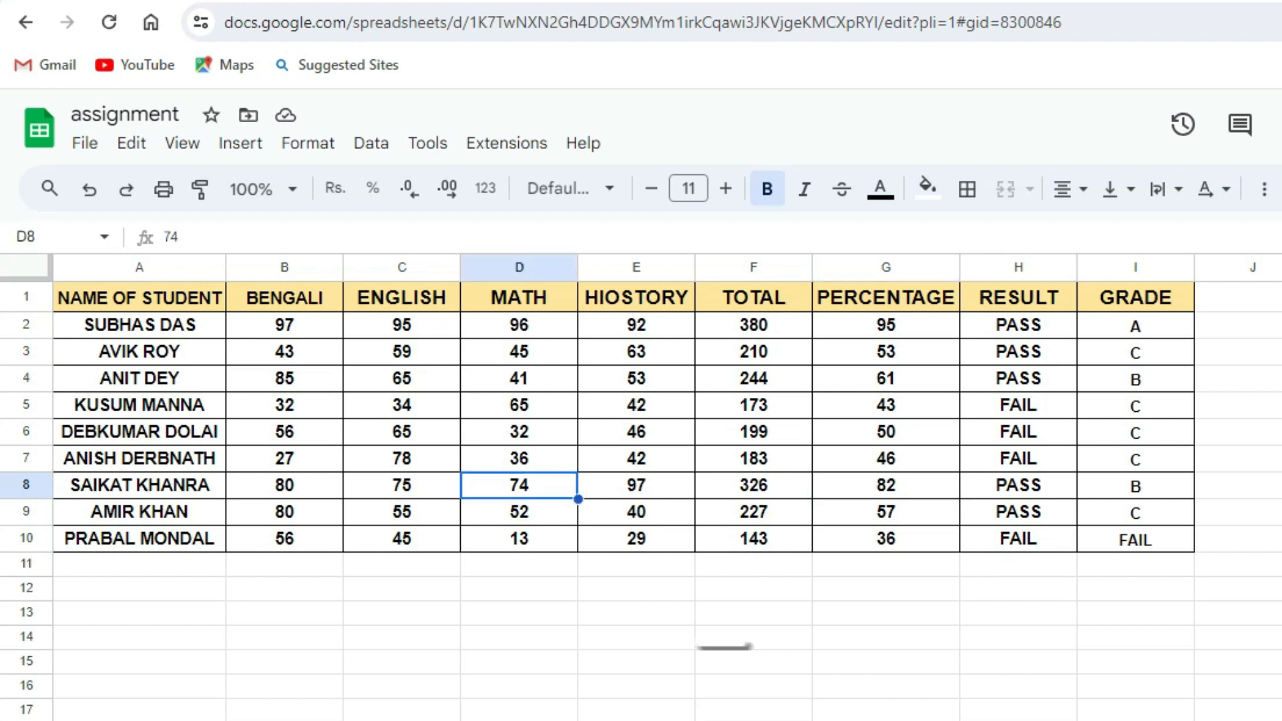
text(99)
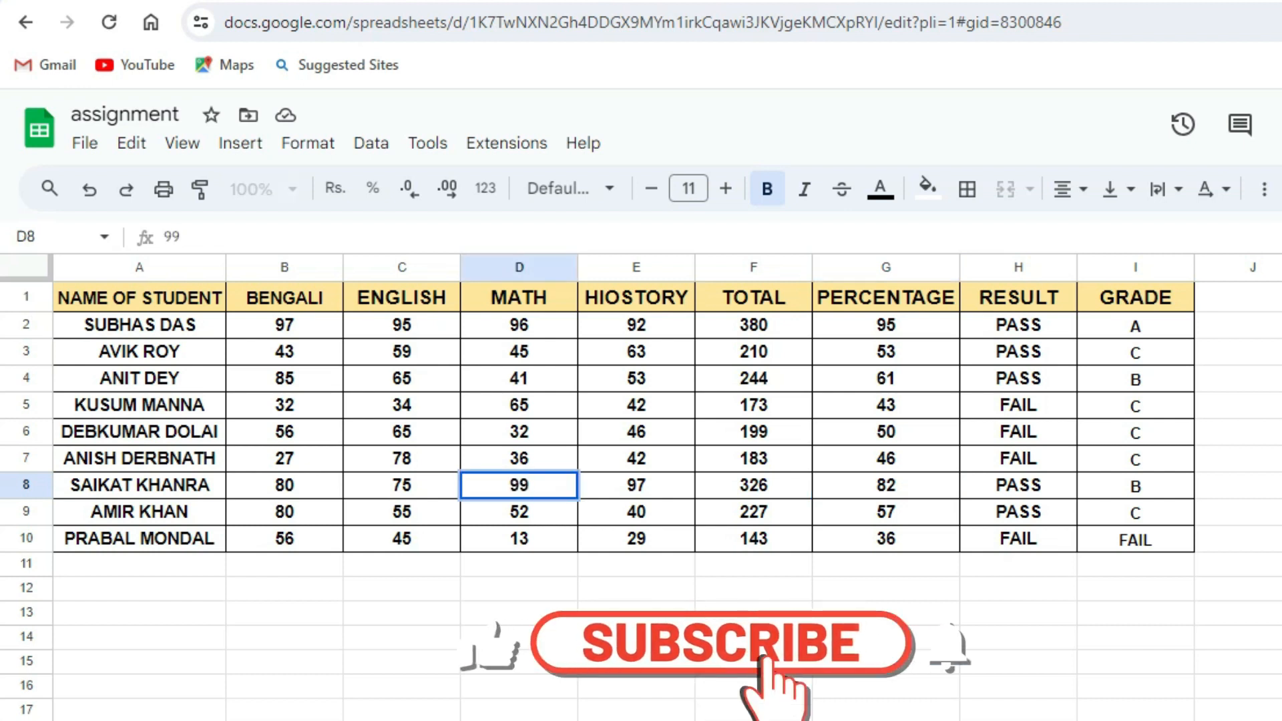
key(Tab)
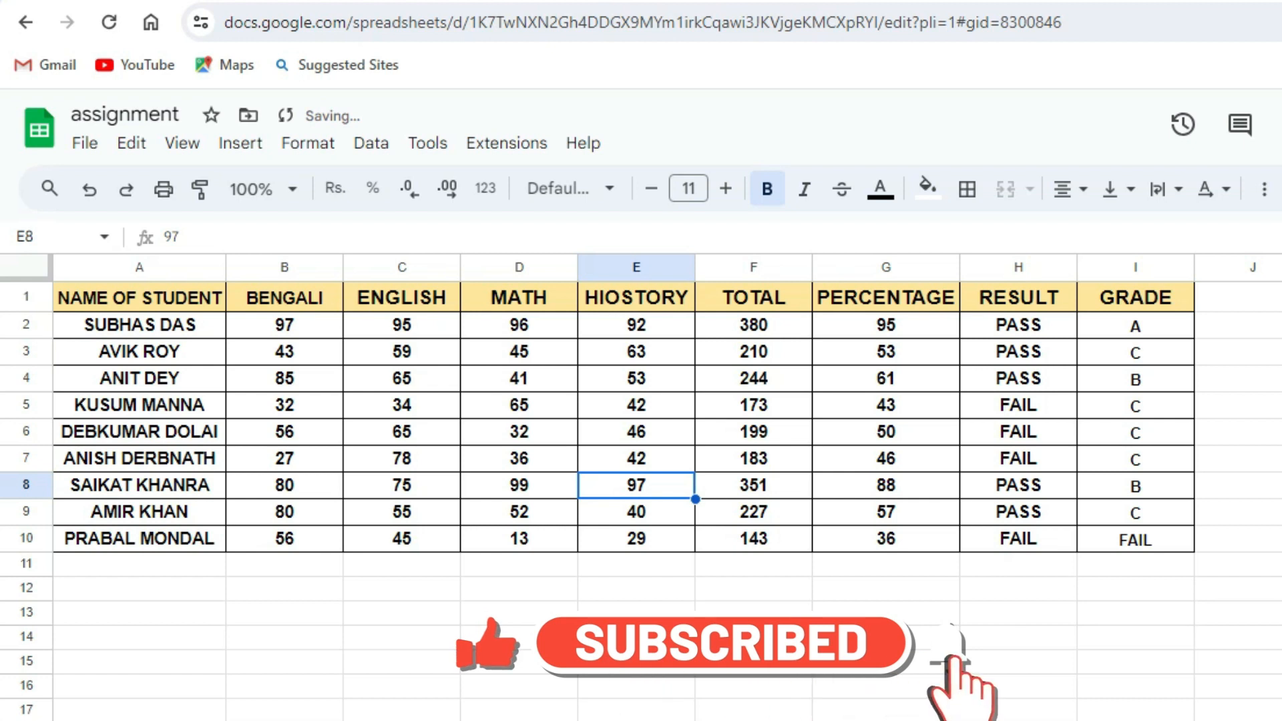
key(Left)
key(Left)
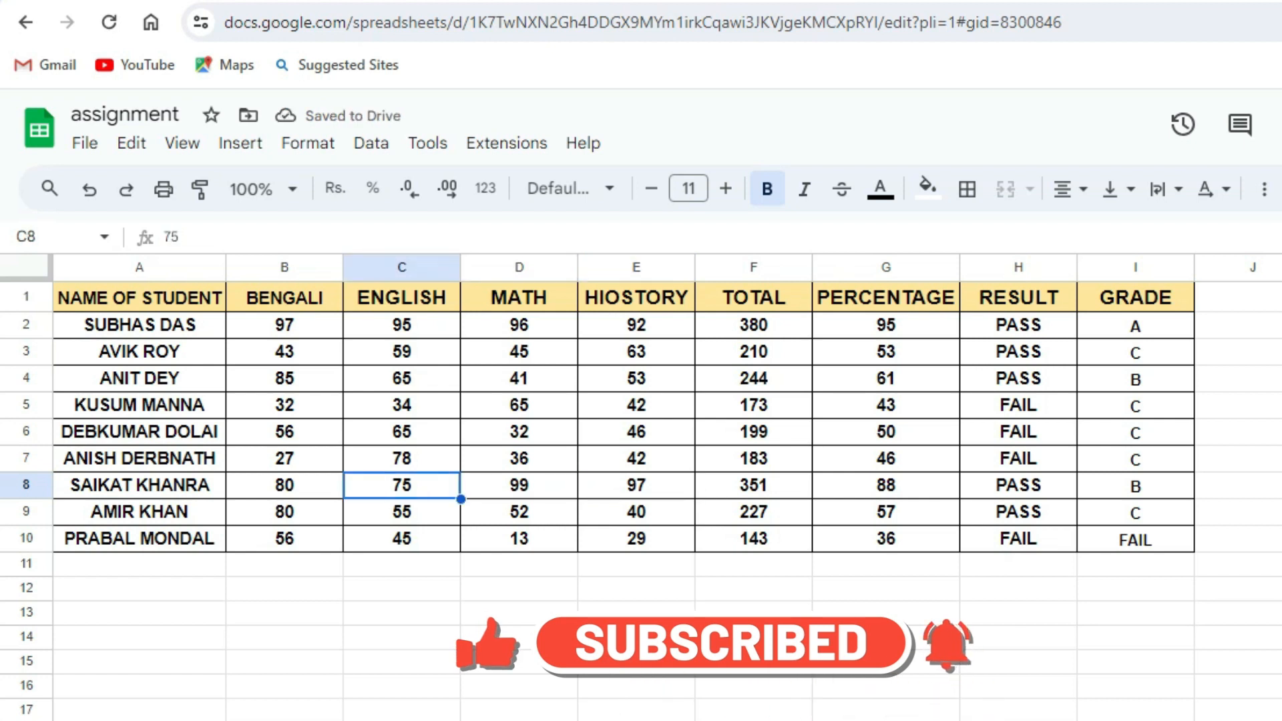
Change the English mark in row 8 to 91 and check the updated percentage and grade.
text(91)
key(Right)
key(Right)
key(Right)
key(Right)
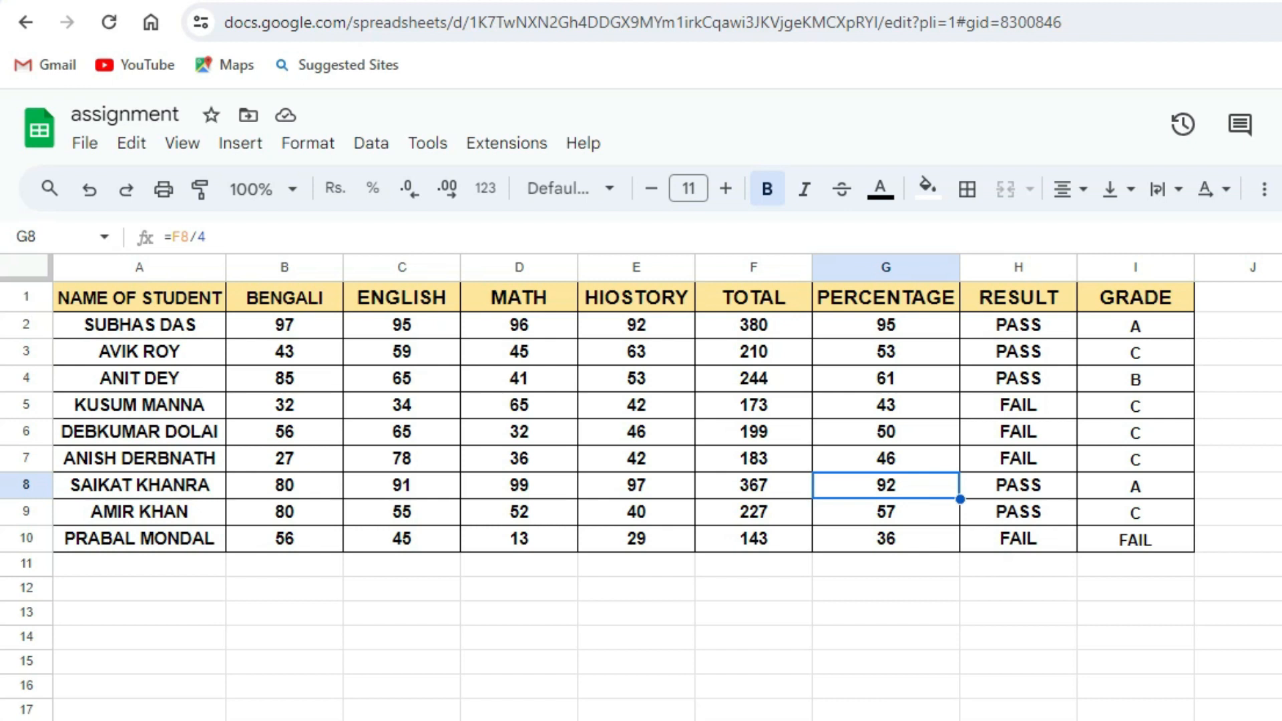
click(1281, 459)
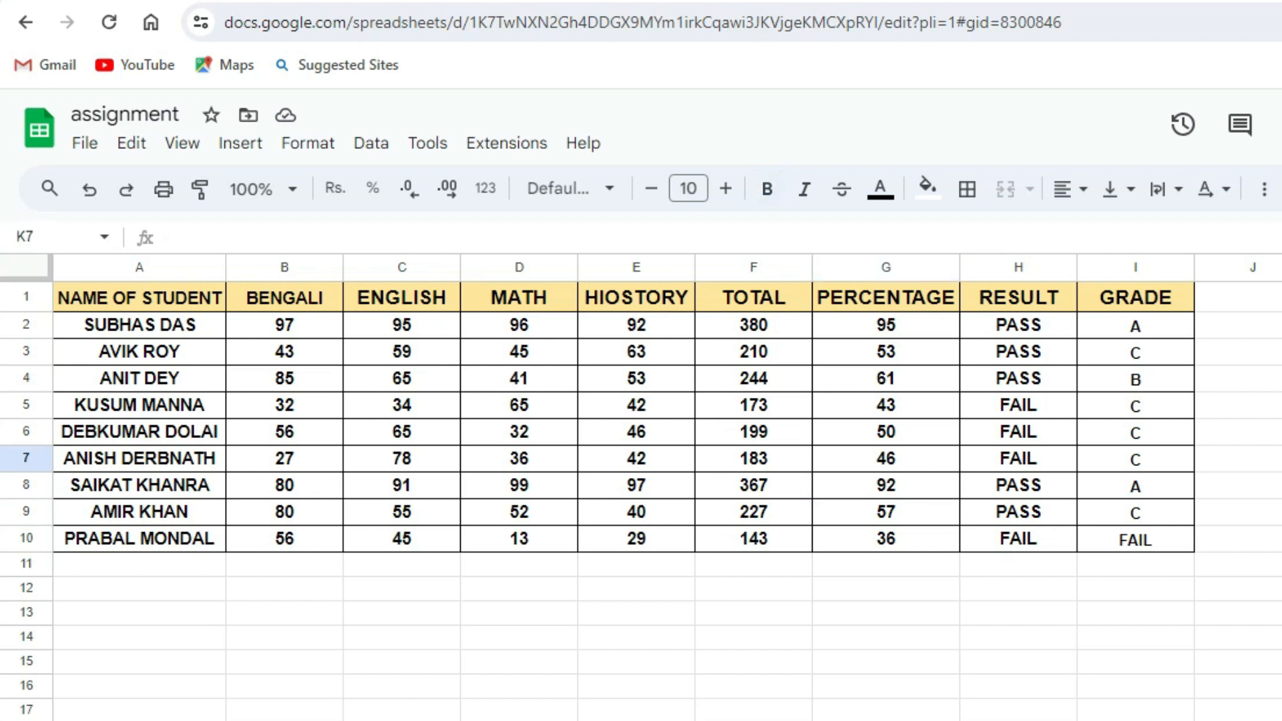